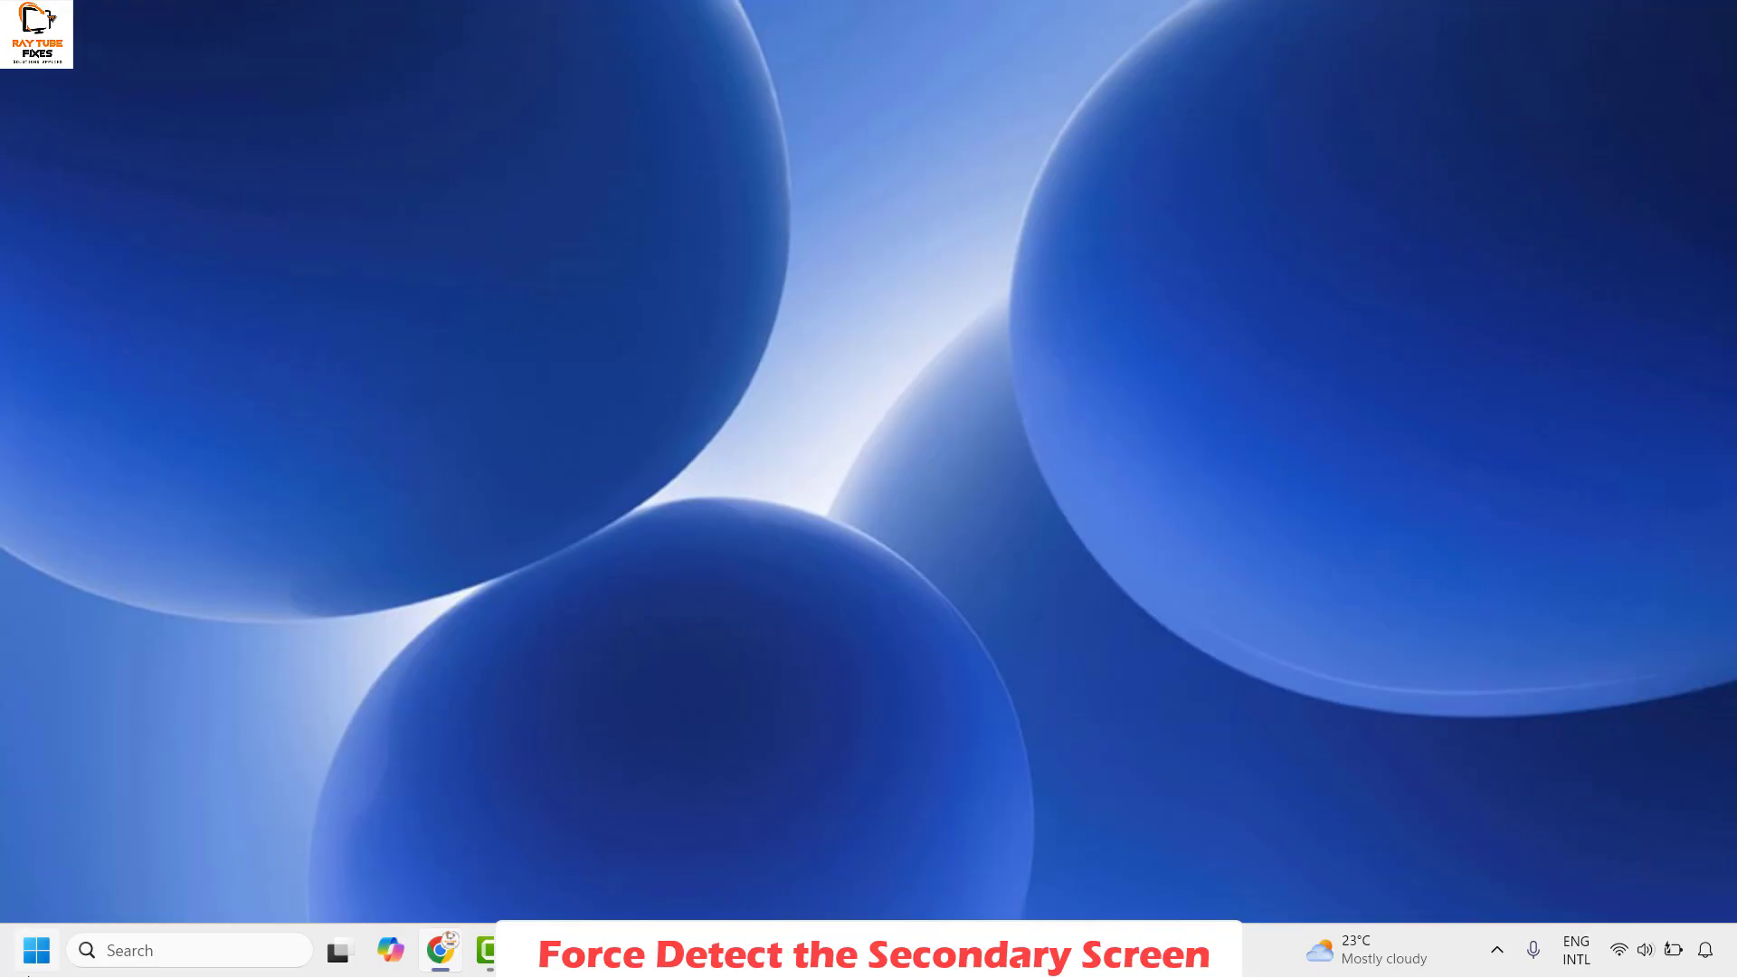
Step: Open the Display page of the System settings in Windows Settings
right_click(35, 954)
click(114, 695)
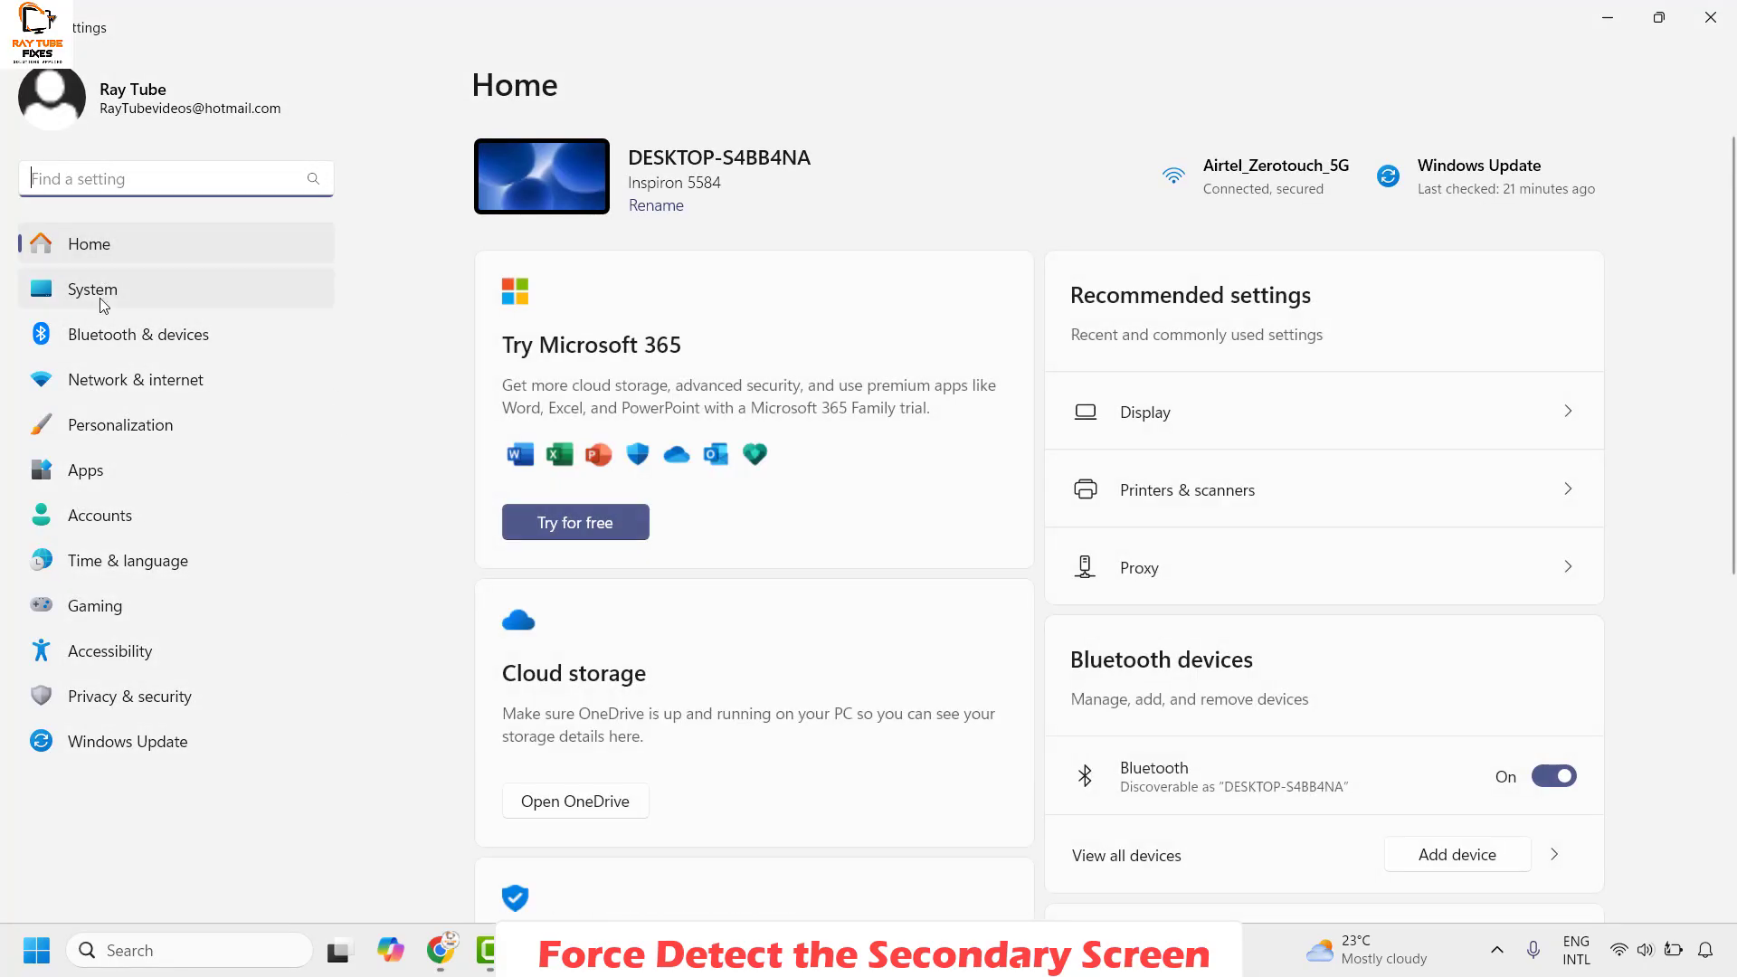
click(99, 303)
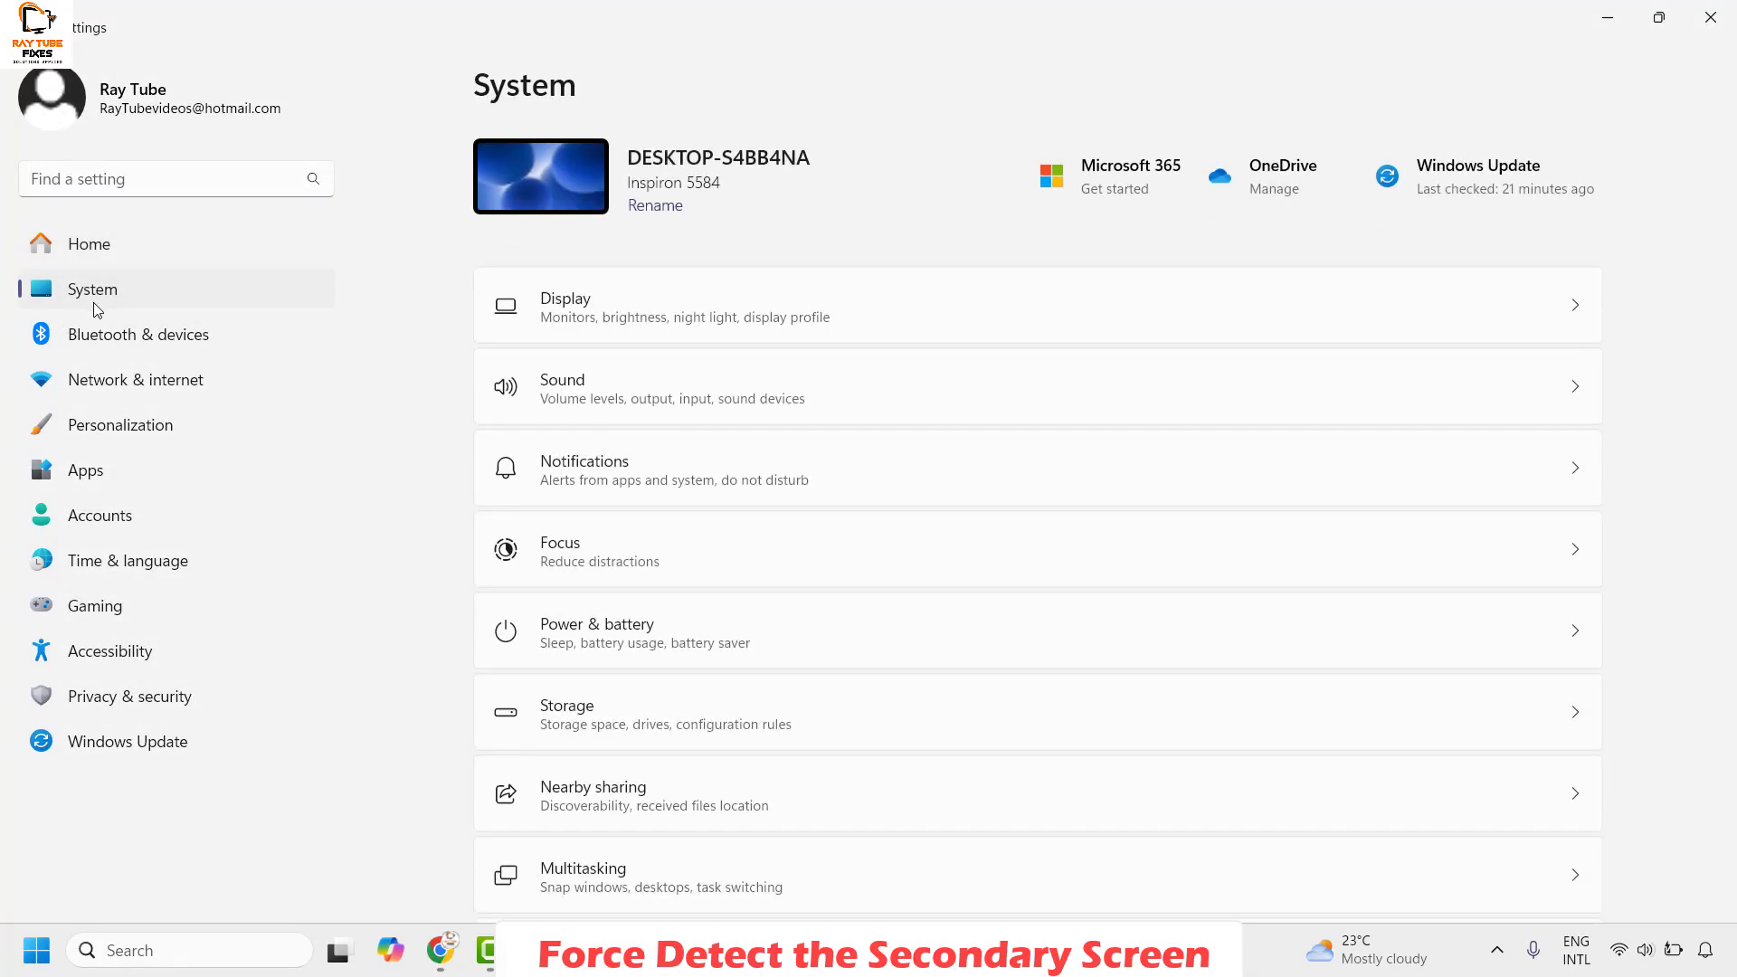
click(623, 301)
Step: Expand the Multiple displays options and run detection for another display
scroll(638, 346, down, 2)
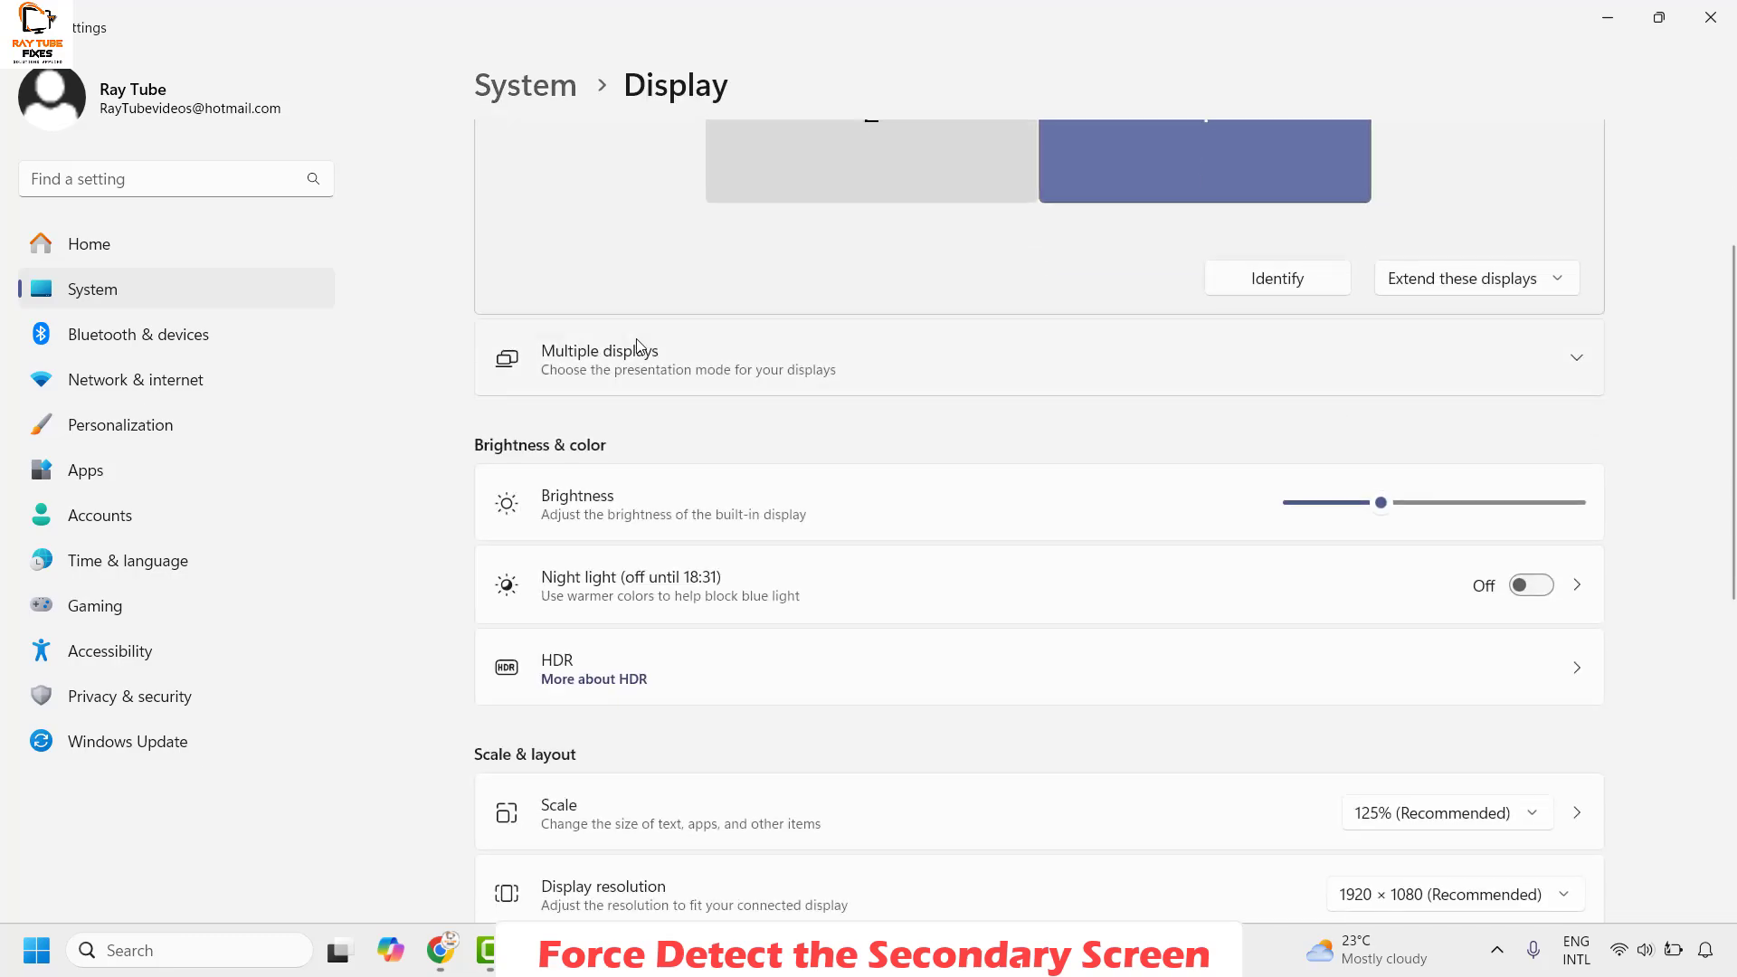
scroll(639, 345, down, 4)
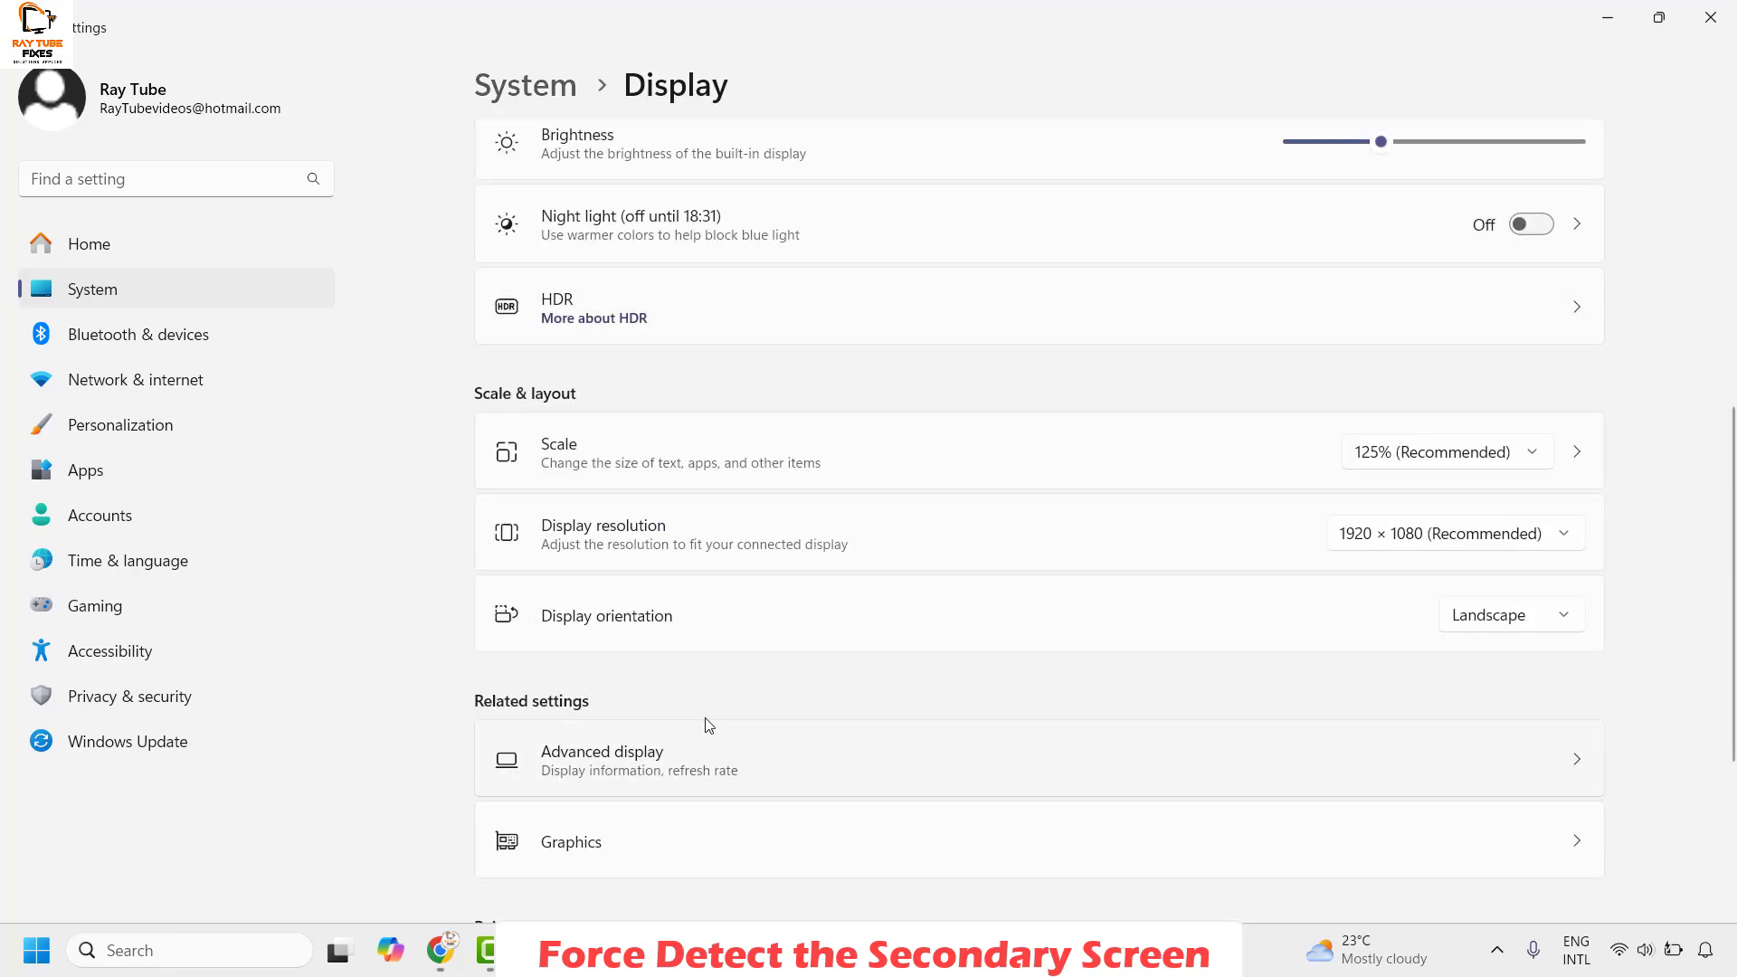
scroll(706, 738, up, 3)
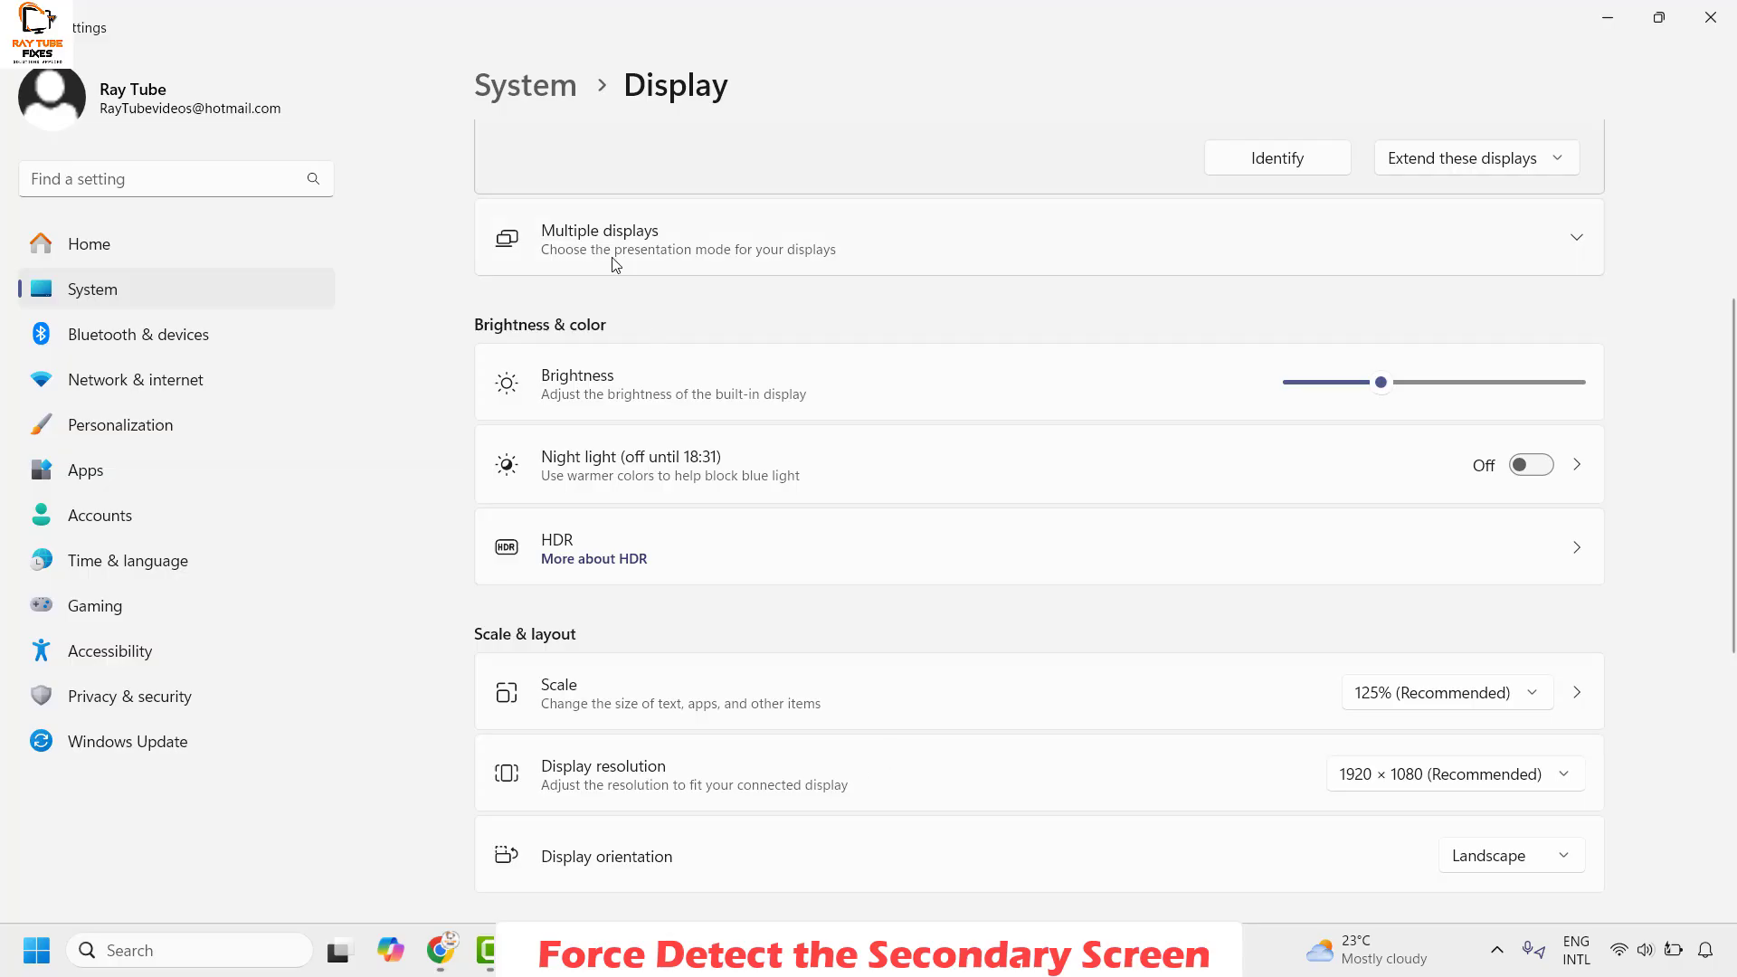
click(612, 256)
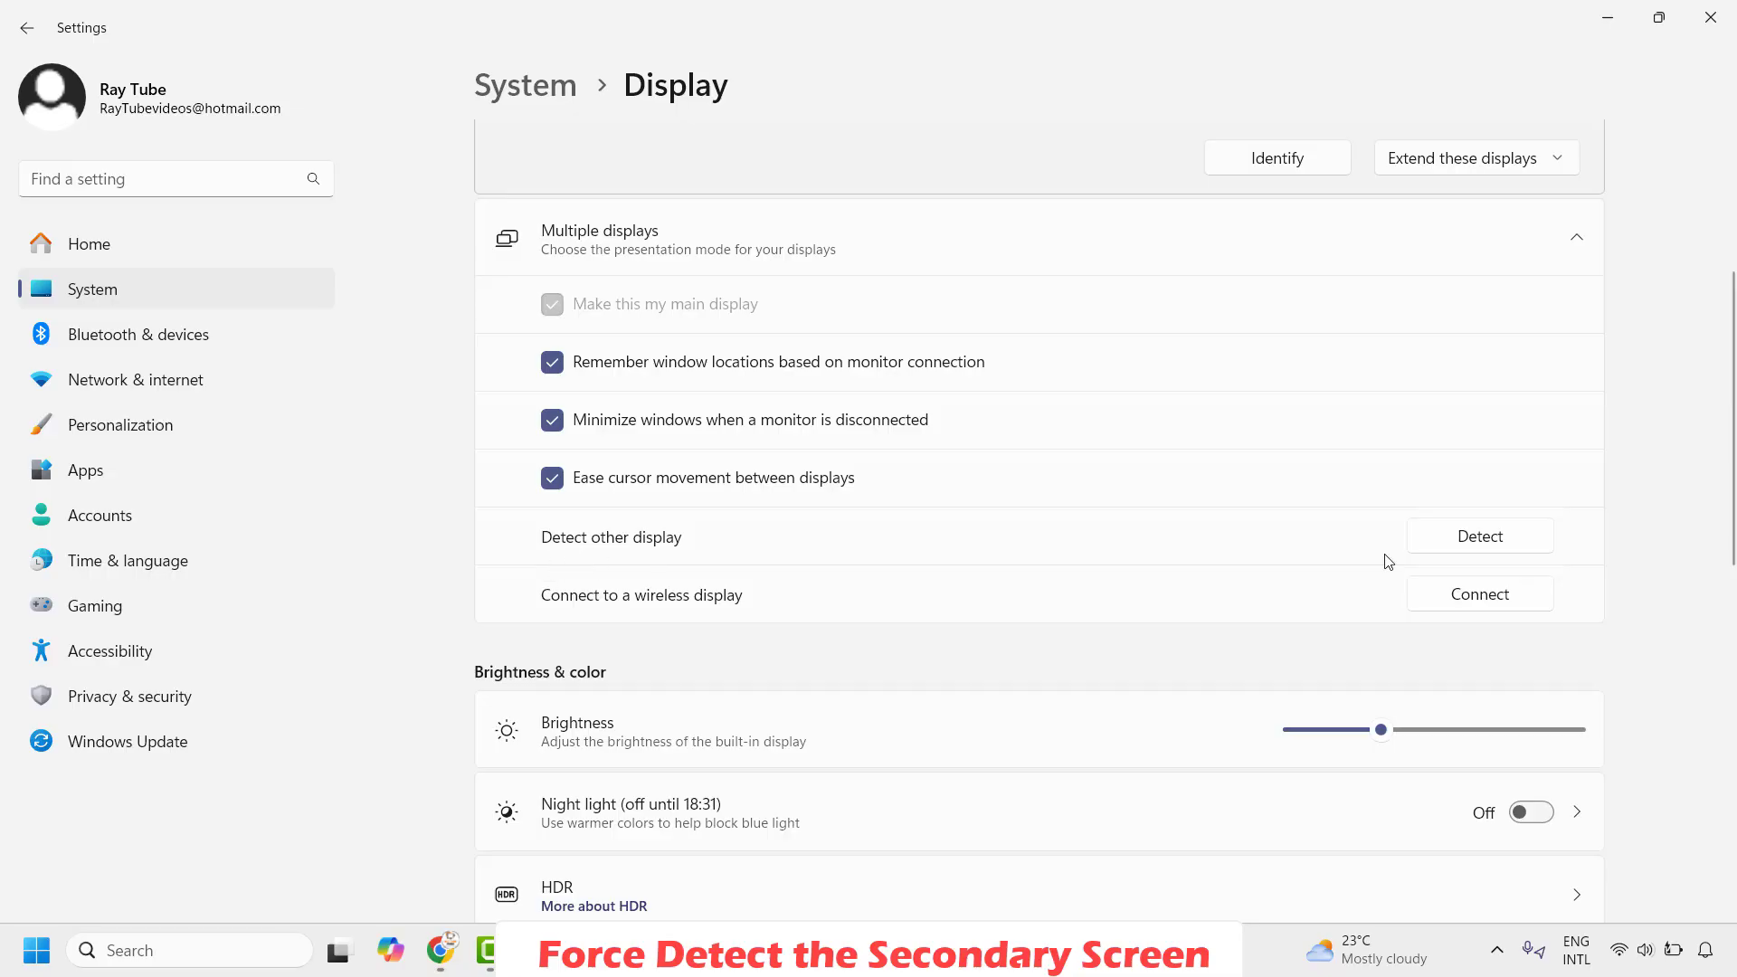
click(1500, 542)
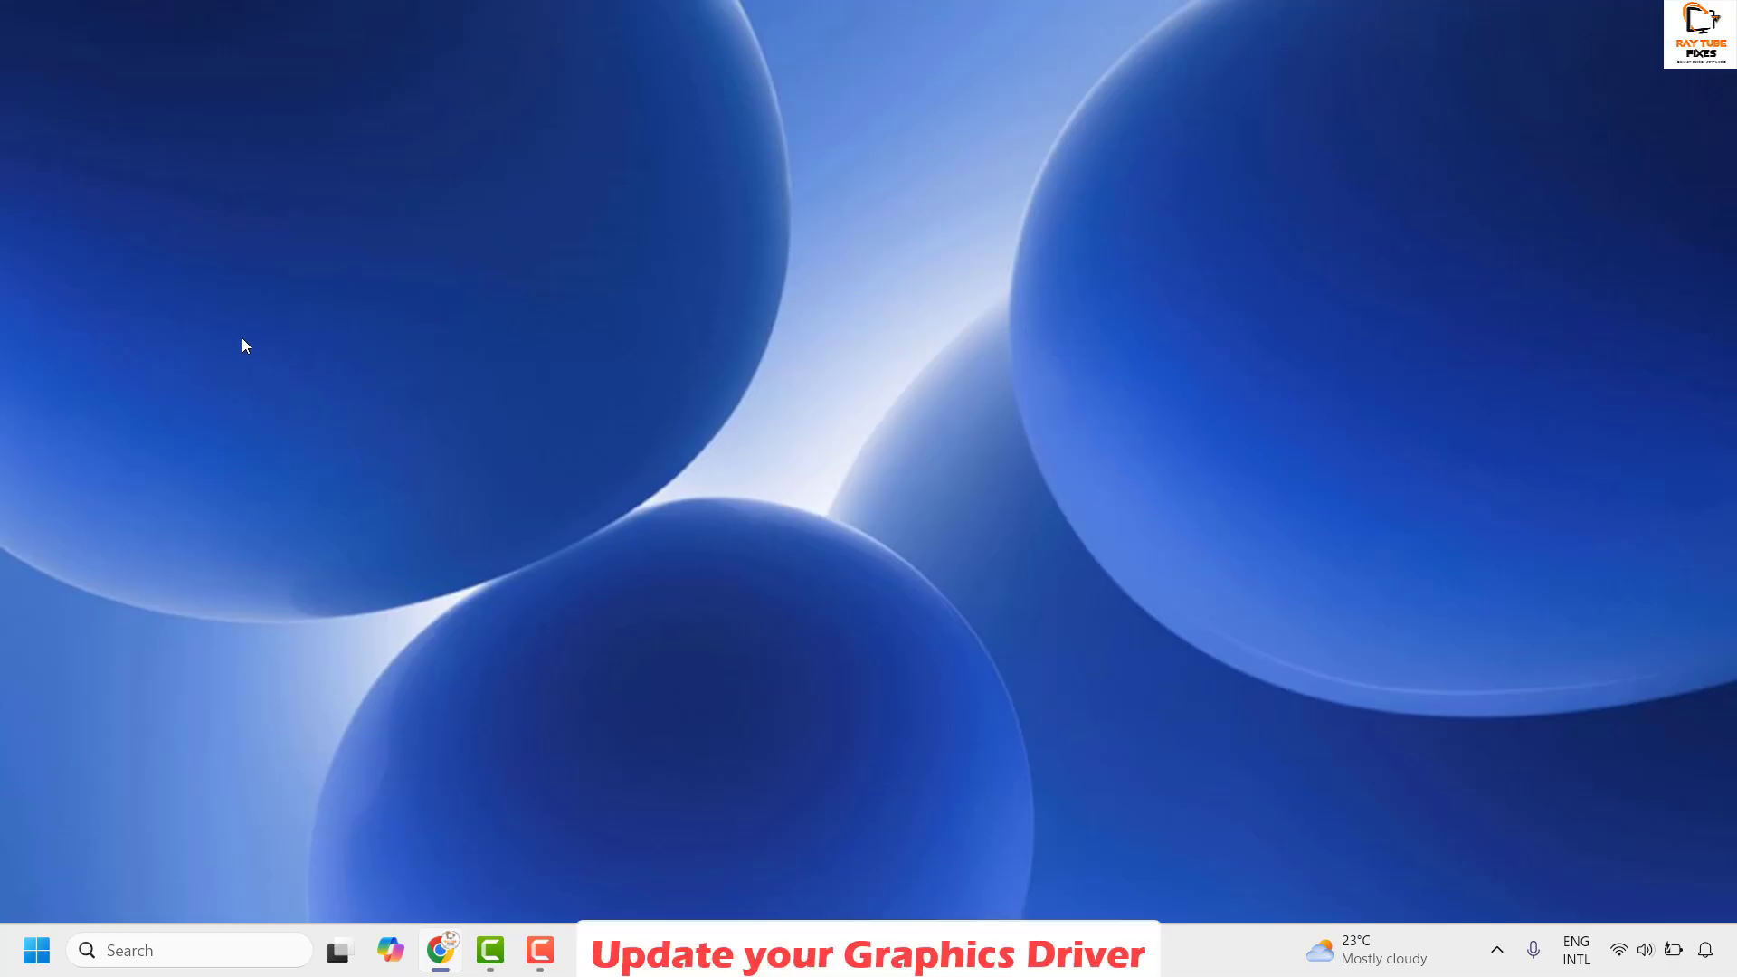
Step: Open Device Manager, place its window near the middle of the desktop, and expand the Display adapters category
right_click(33, 951)
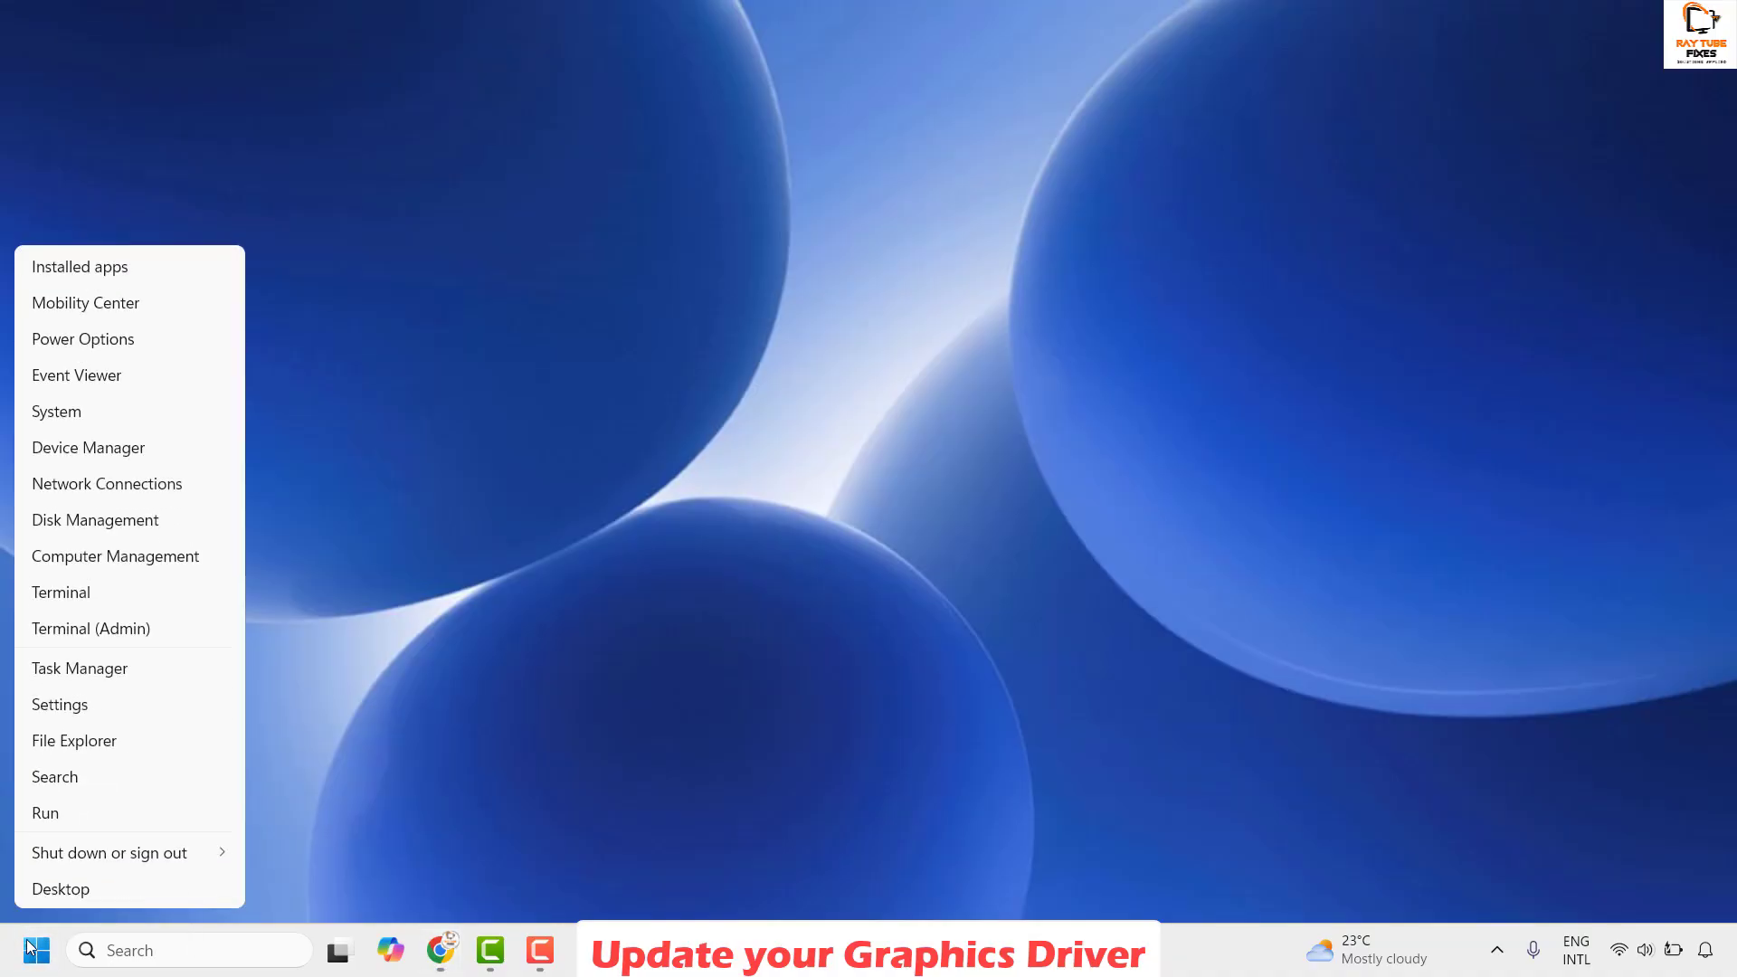
mouse_move(129, 843)
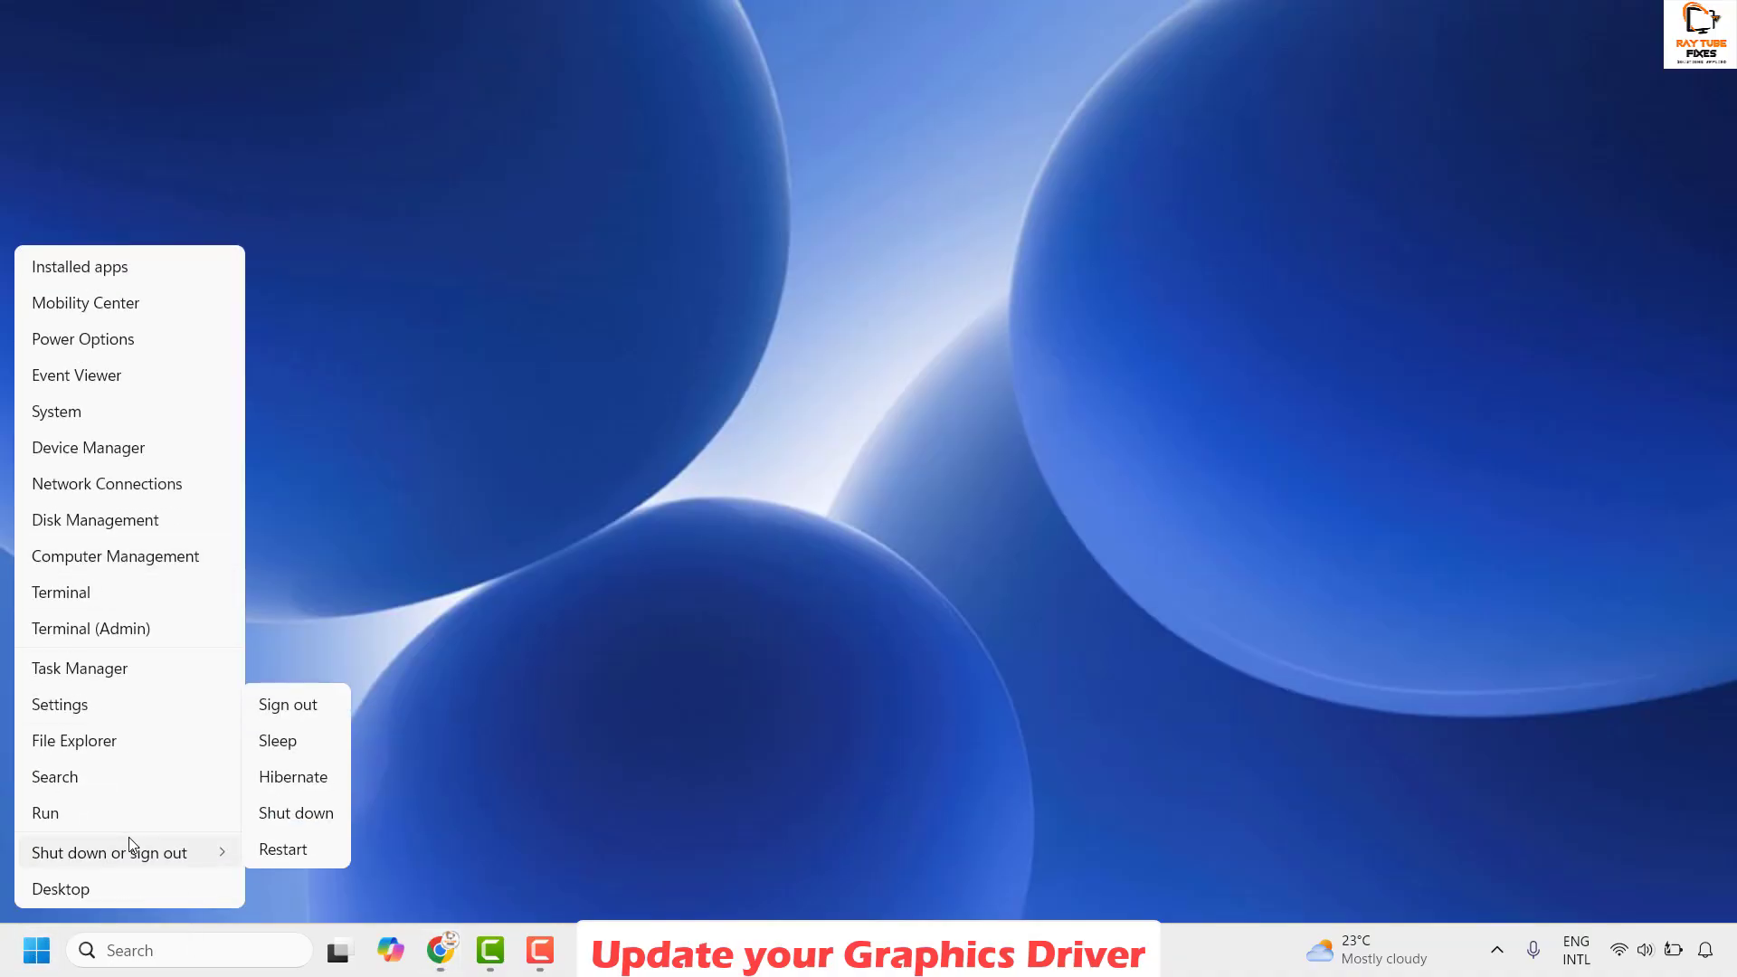
click(816, 579)
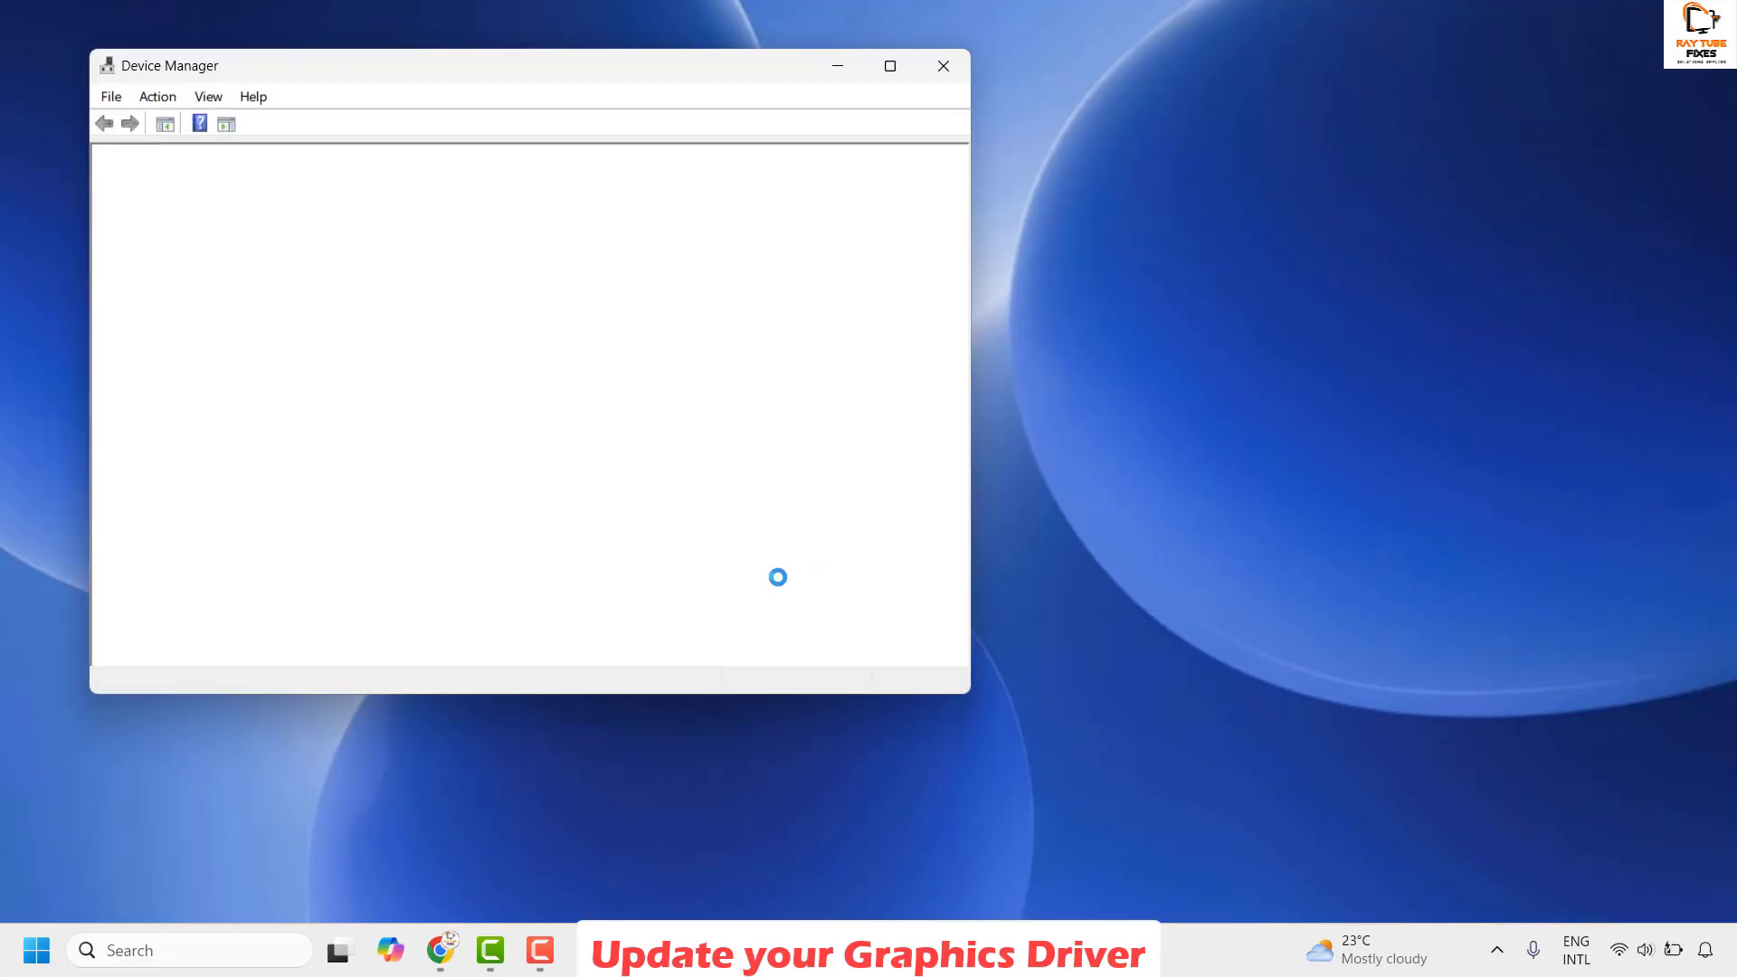
drag(715, 63, 1067, 166)
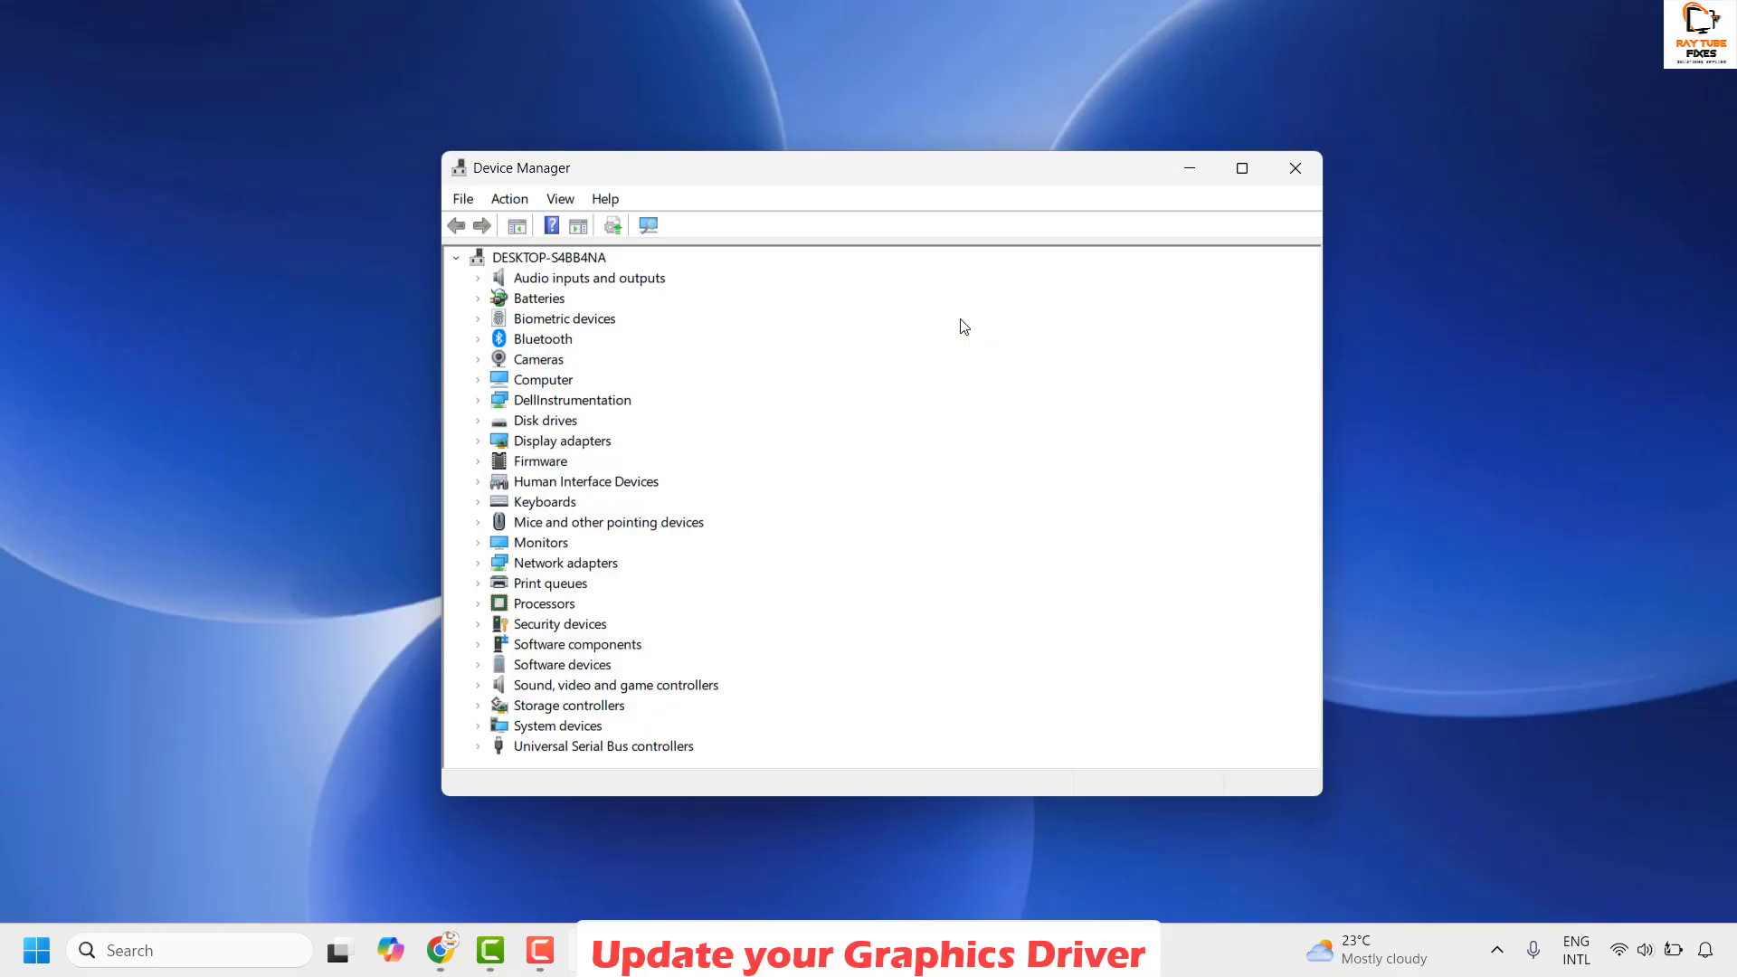
click(478, 441)
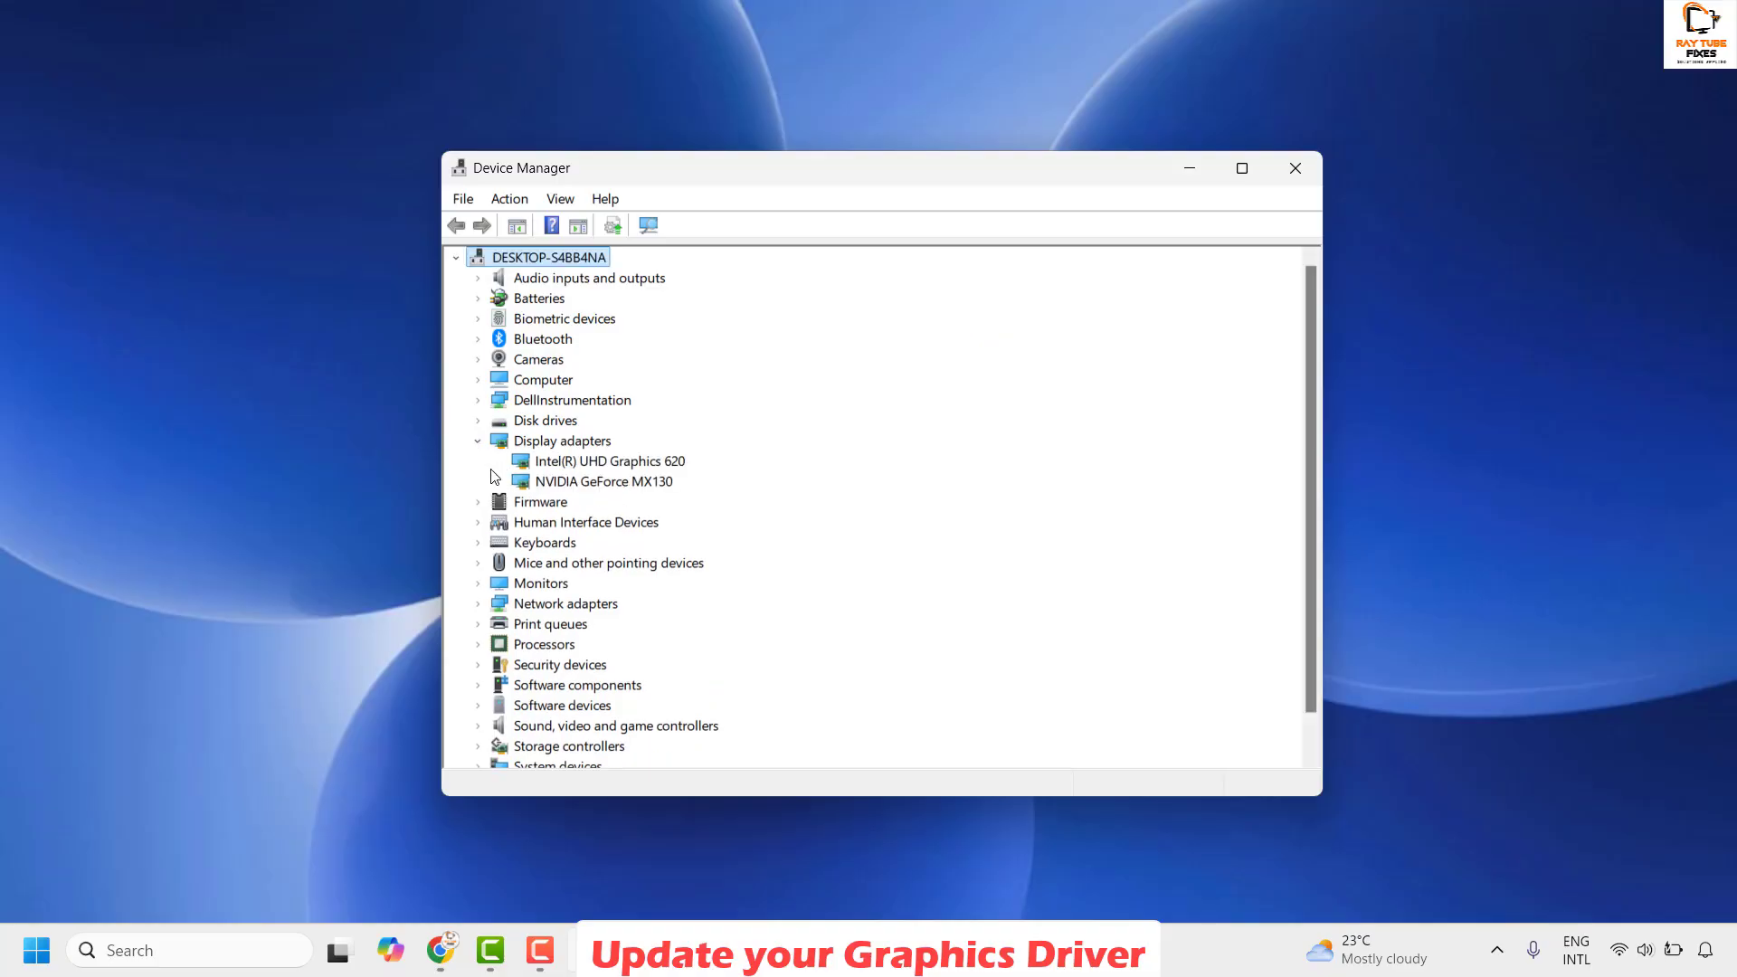
Step: Start a driver update for Intel(R) UHD Graphics 620 and let Windows search automatically for drivers
right_click(580, 462)
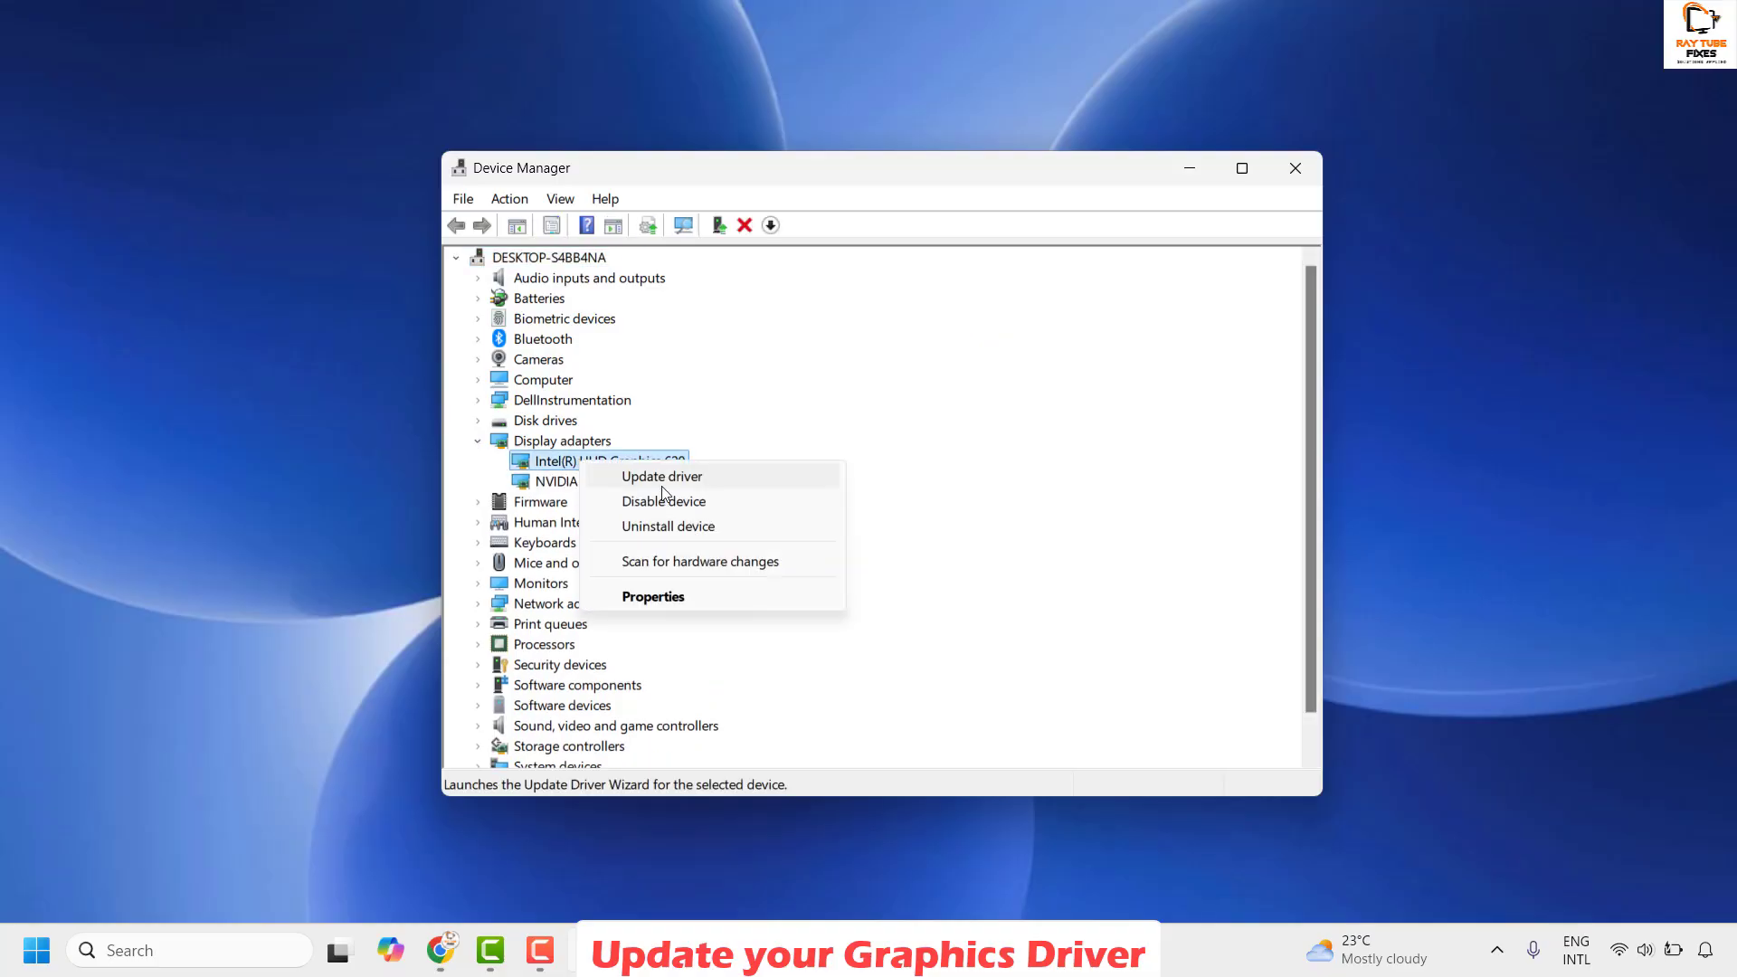
click(465, 476)
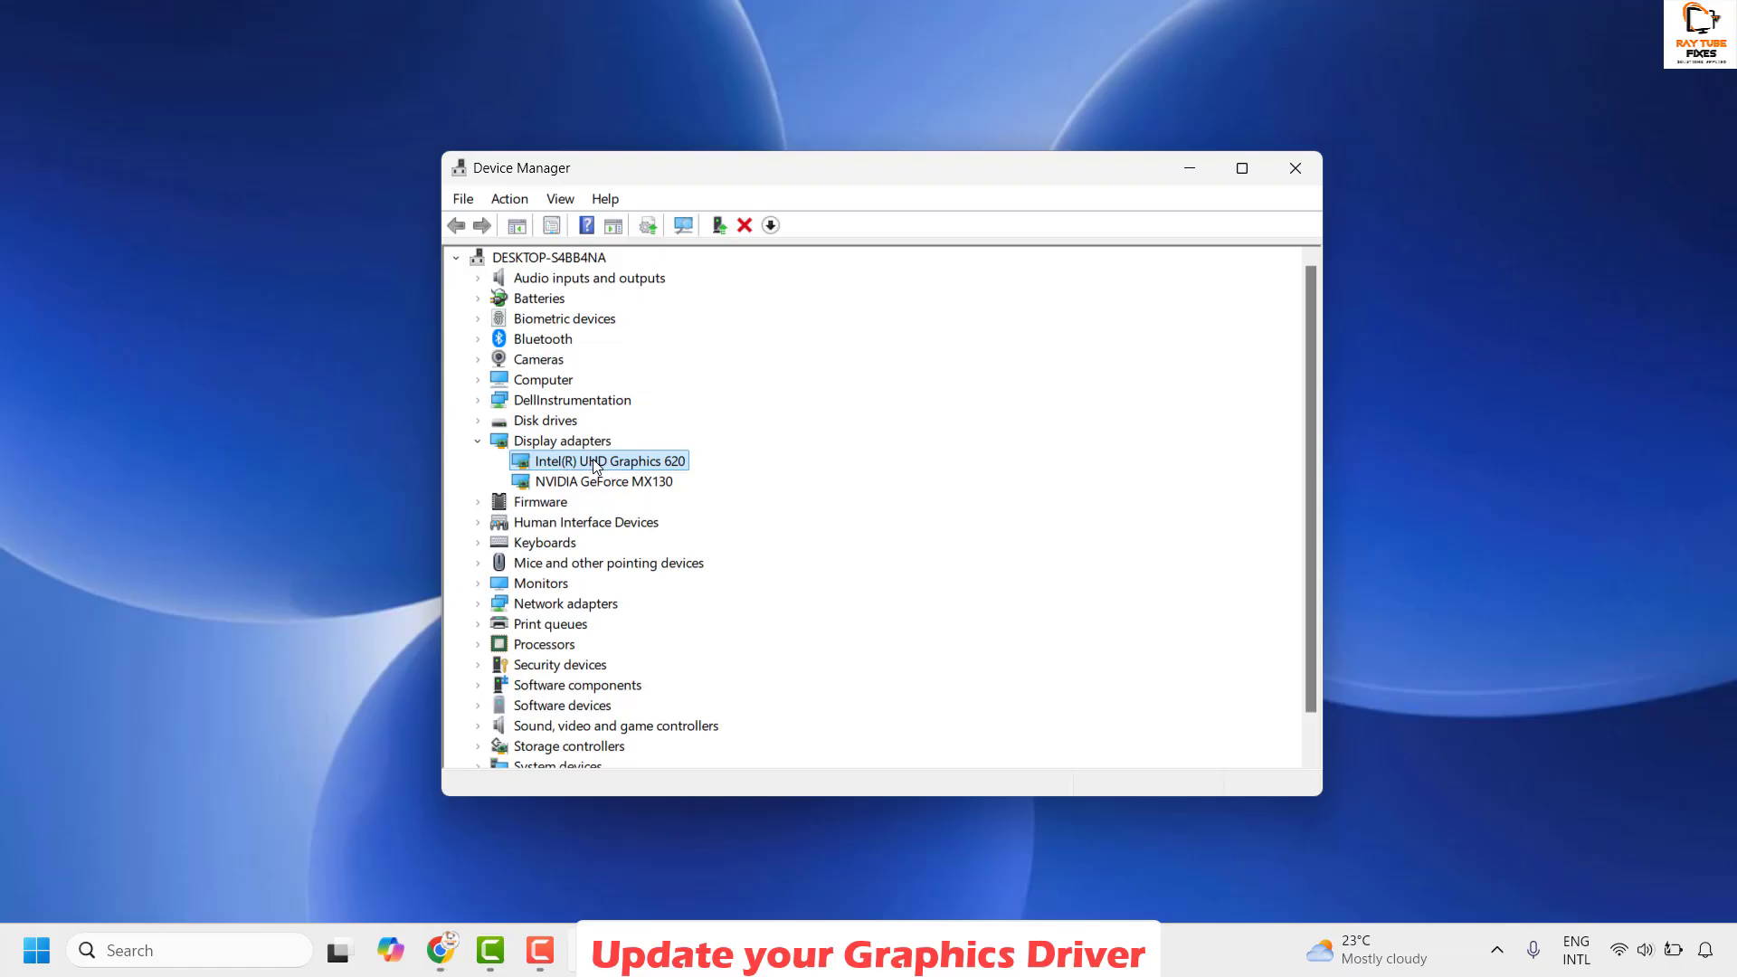
right_click(595, 467)
click(681, 481)
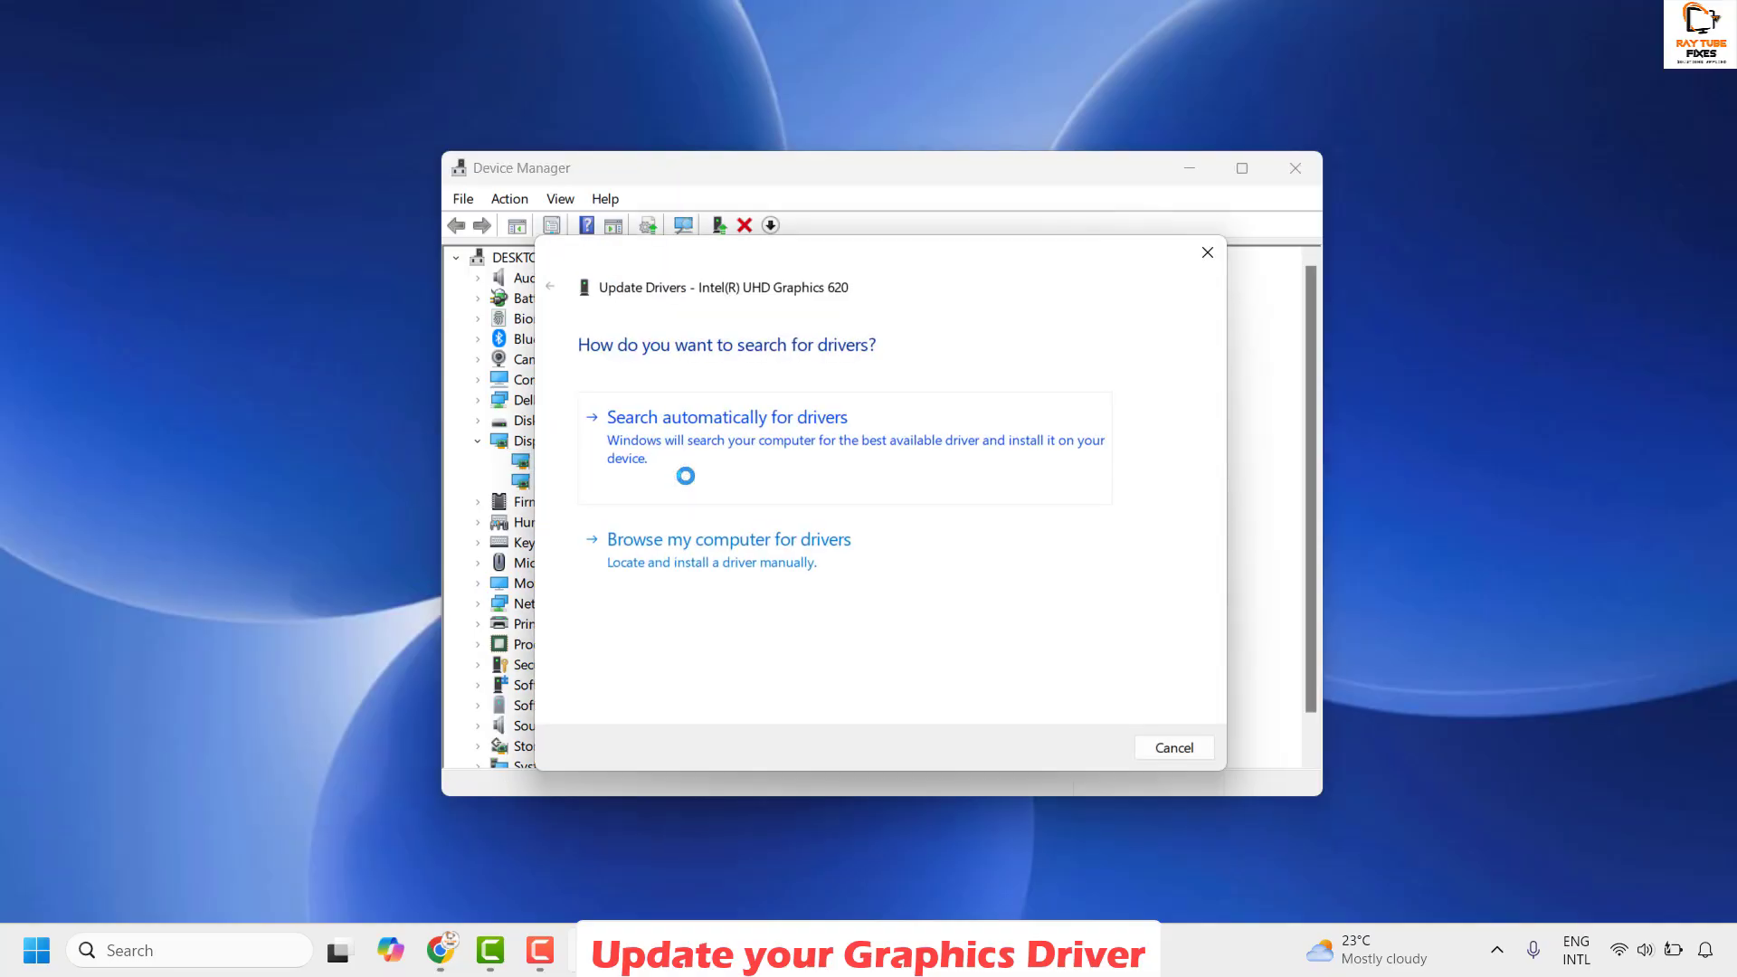
click(759, 457)
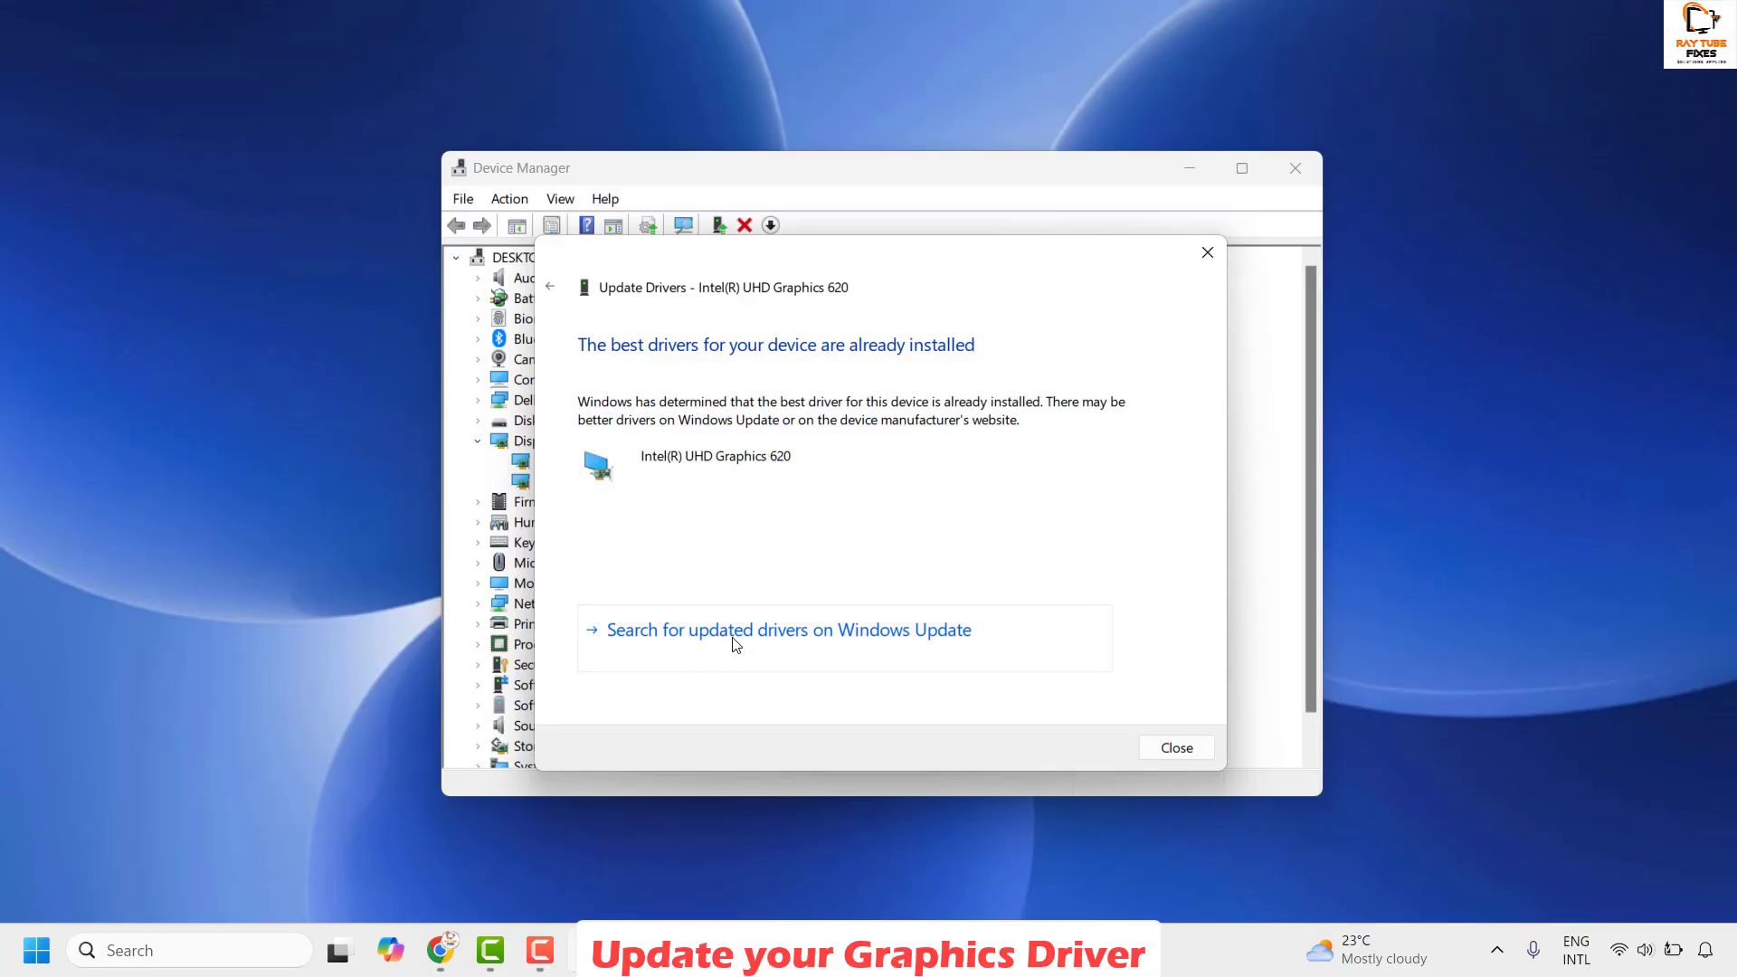
Step: Continue the driver search on Windows Update and check for updates
click(733, 634)
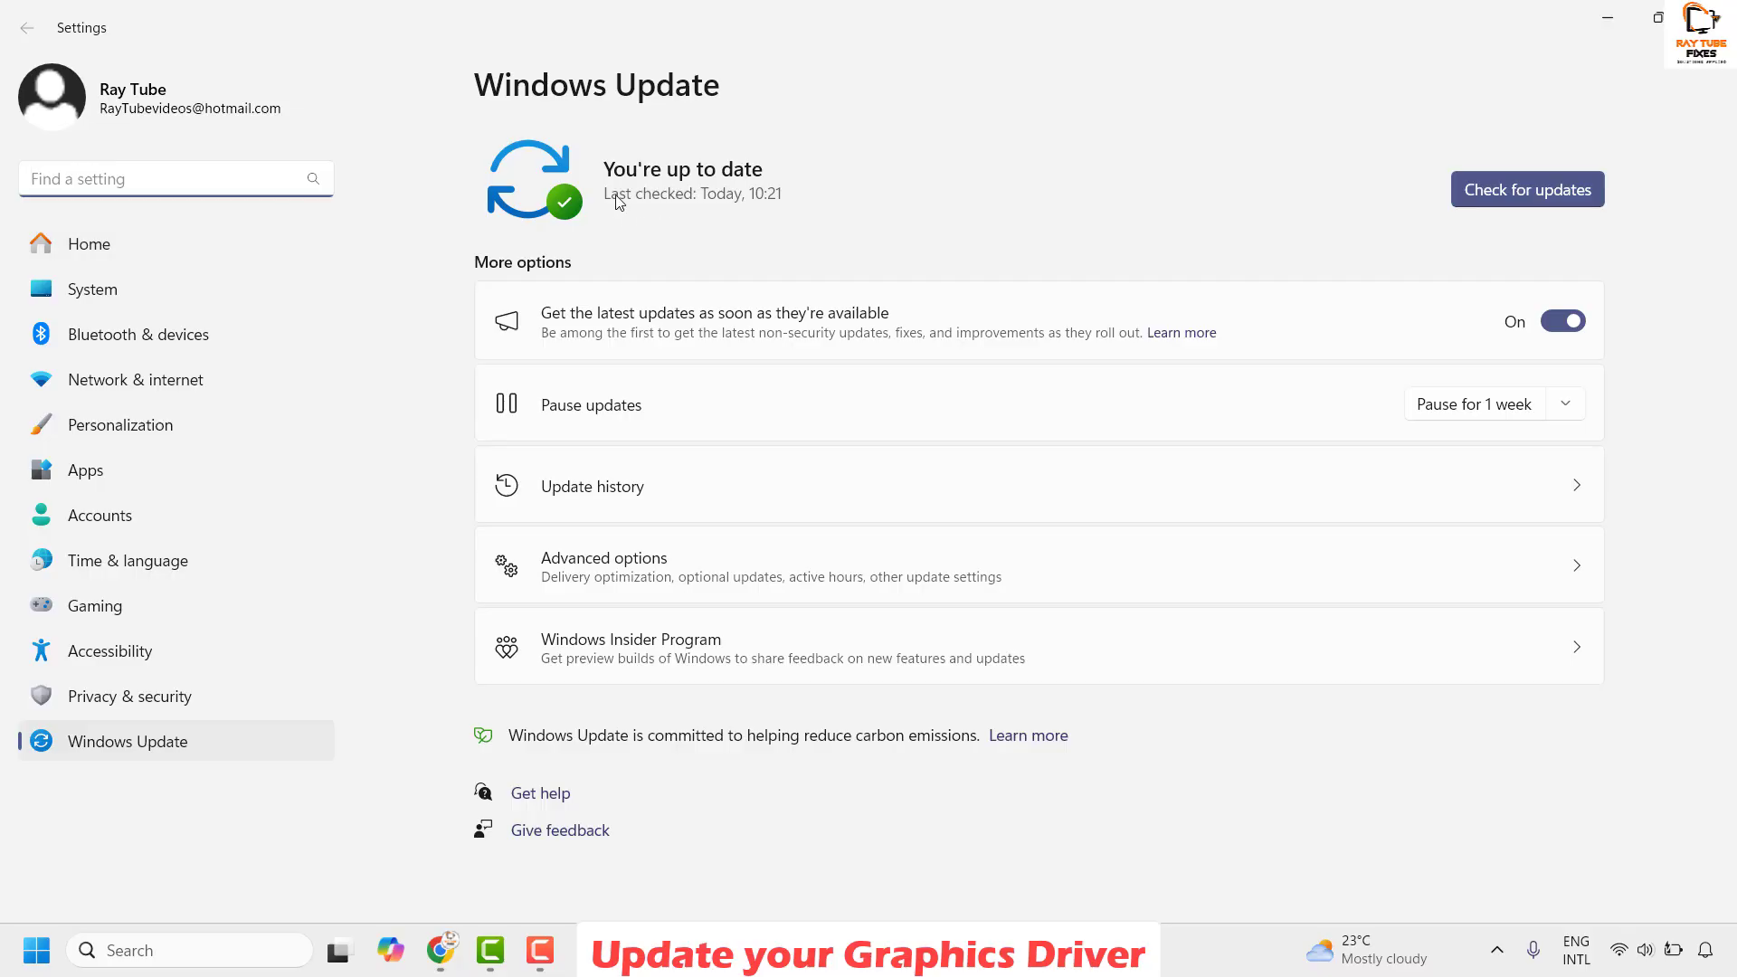
click(1529, 195)
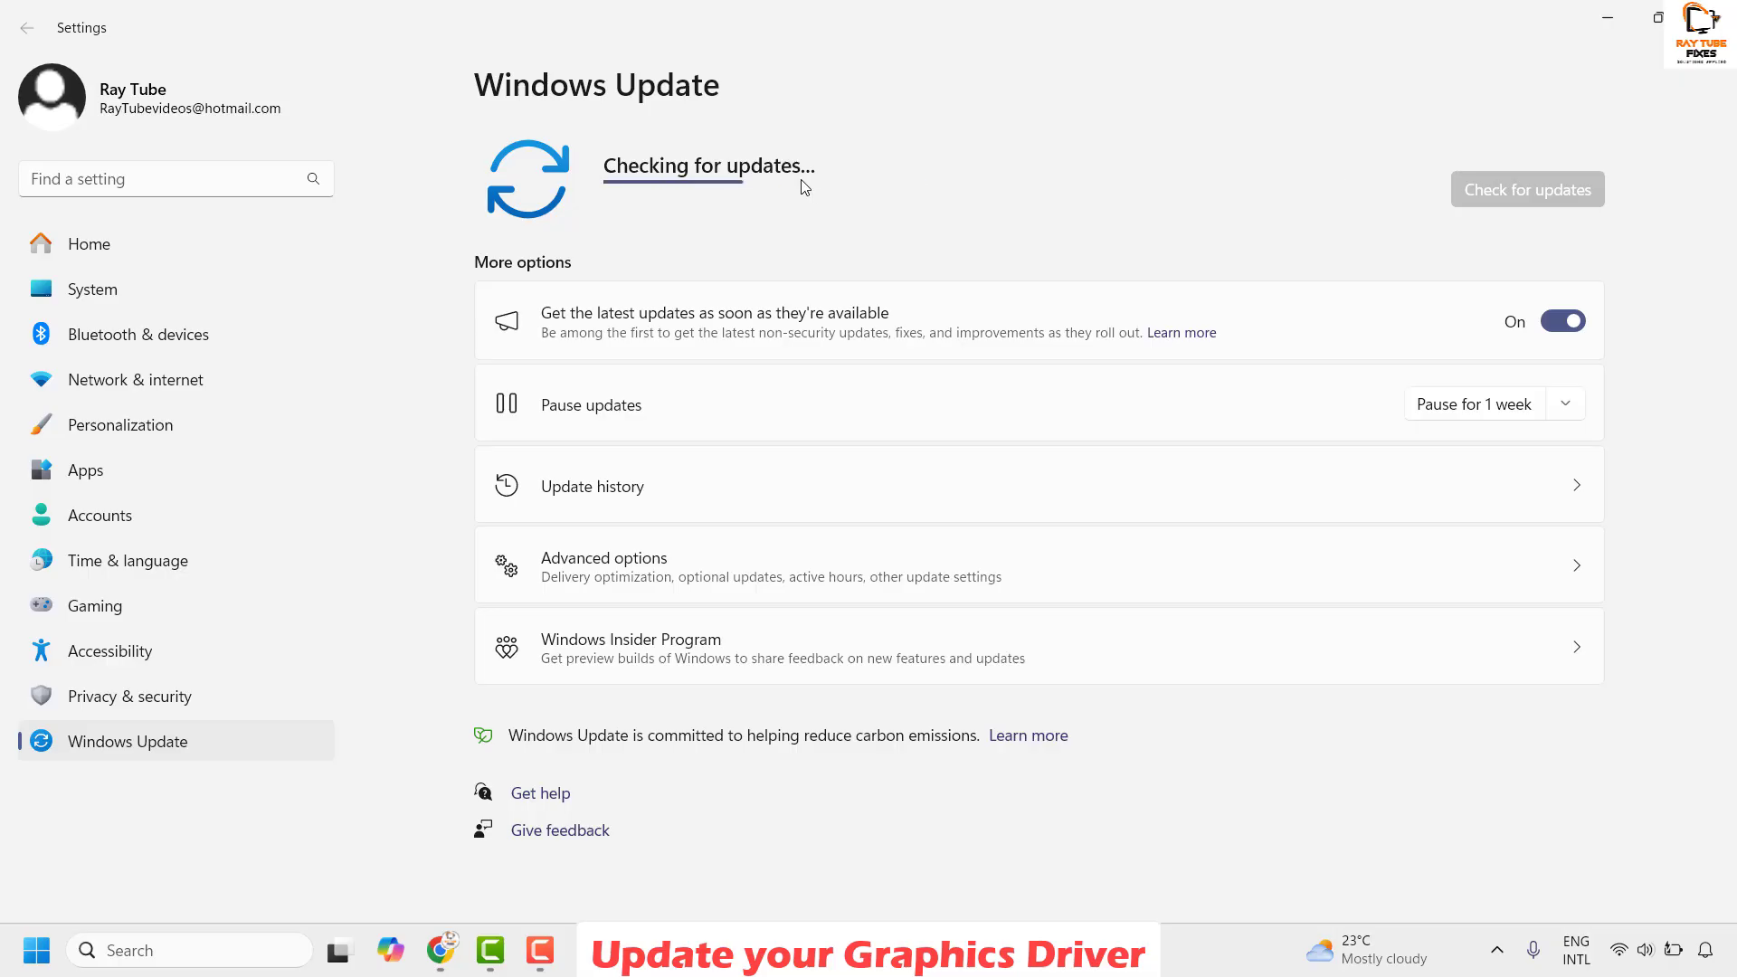
click(1658, 17)
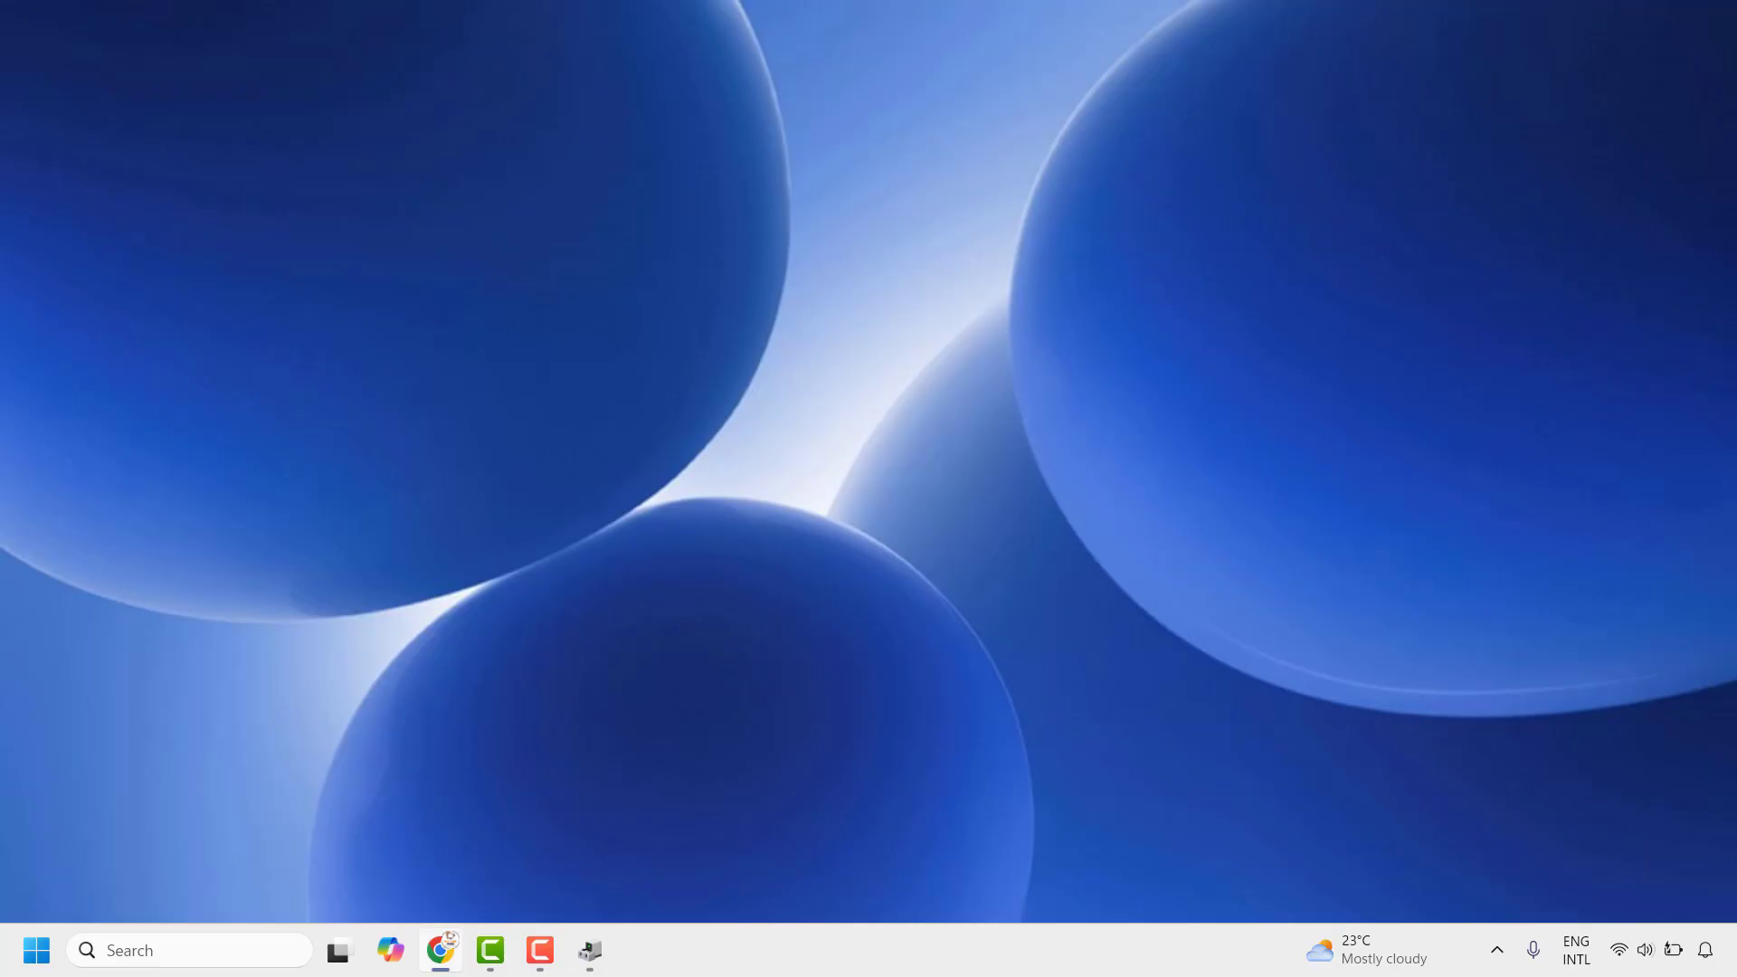
Step: Open the Advanced display page within the System display settings of Windows Settings
right_click(38, 951)
click(81, 691)
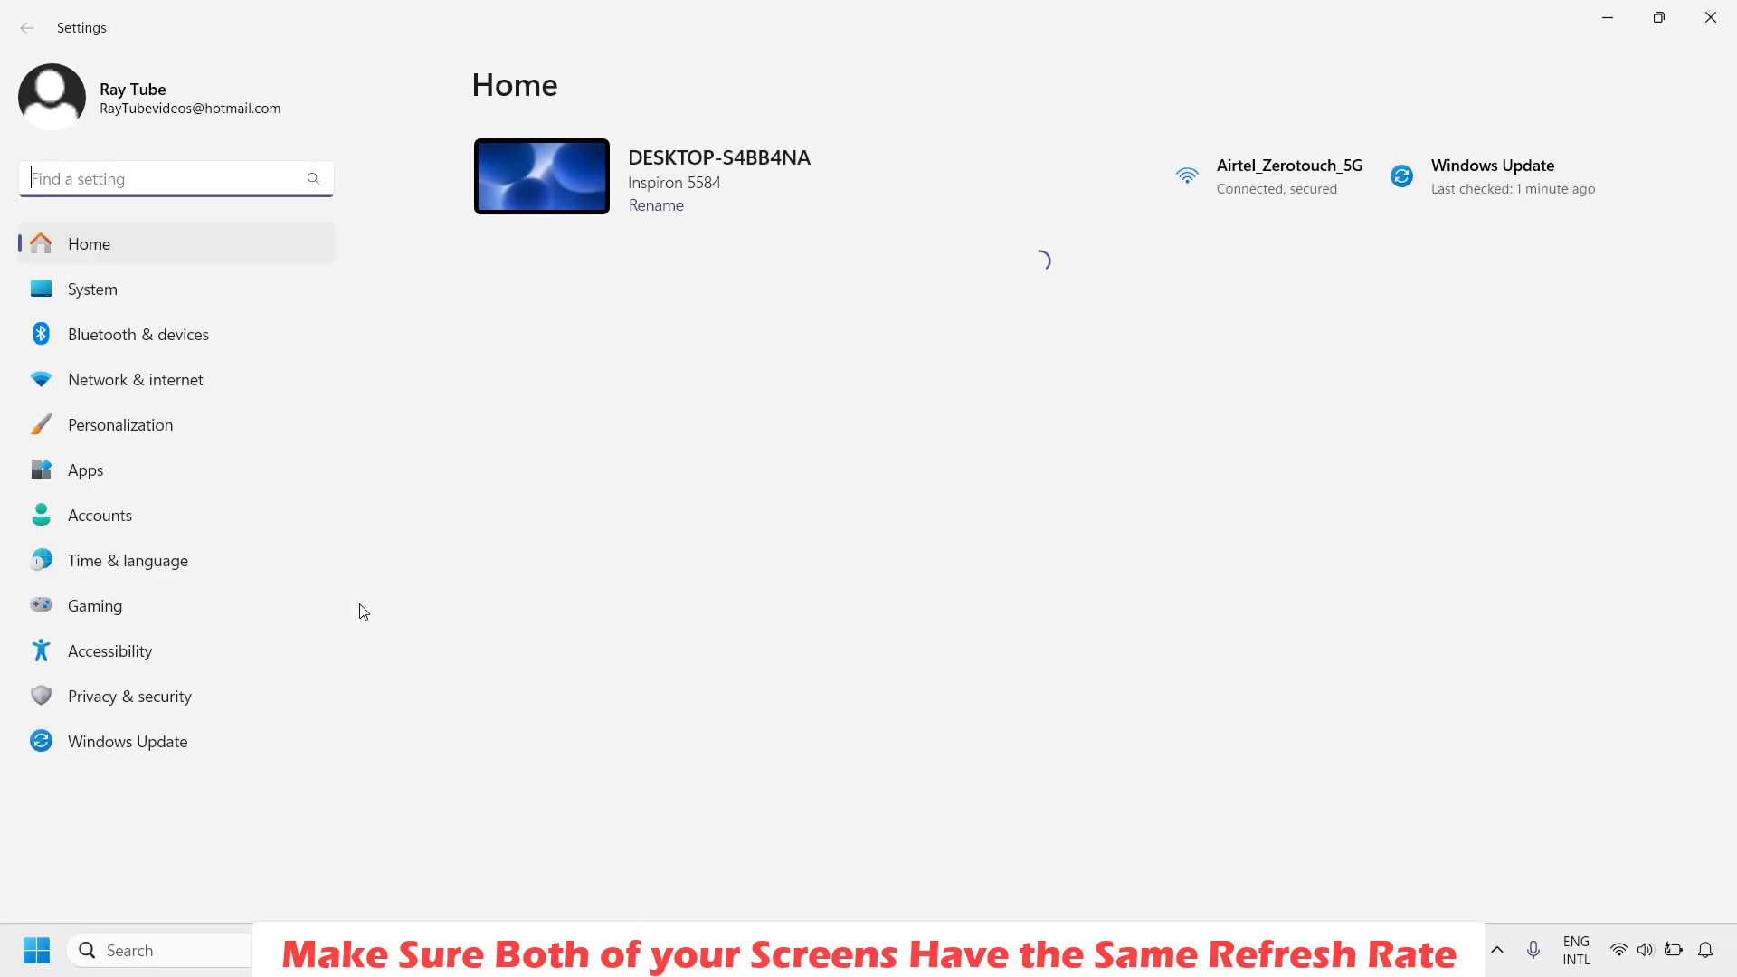
click(93, 290)
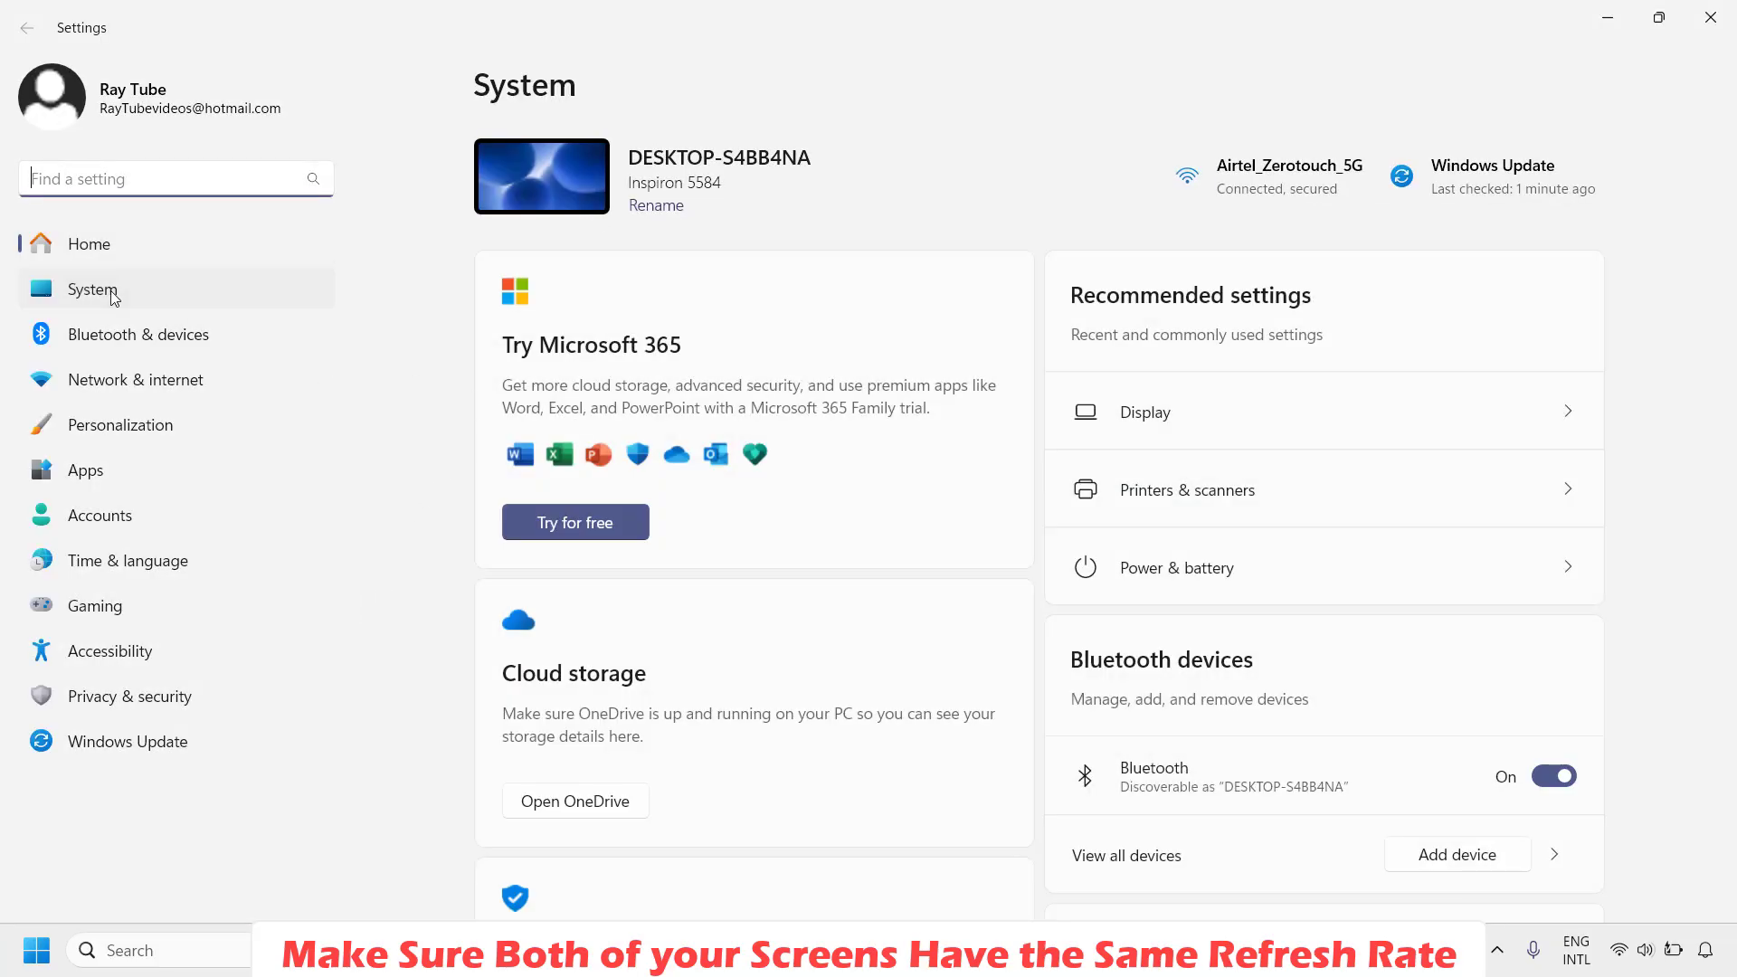
click(627, 314)
scroll(691, 398, down, 5)
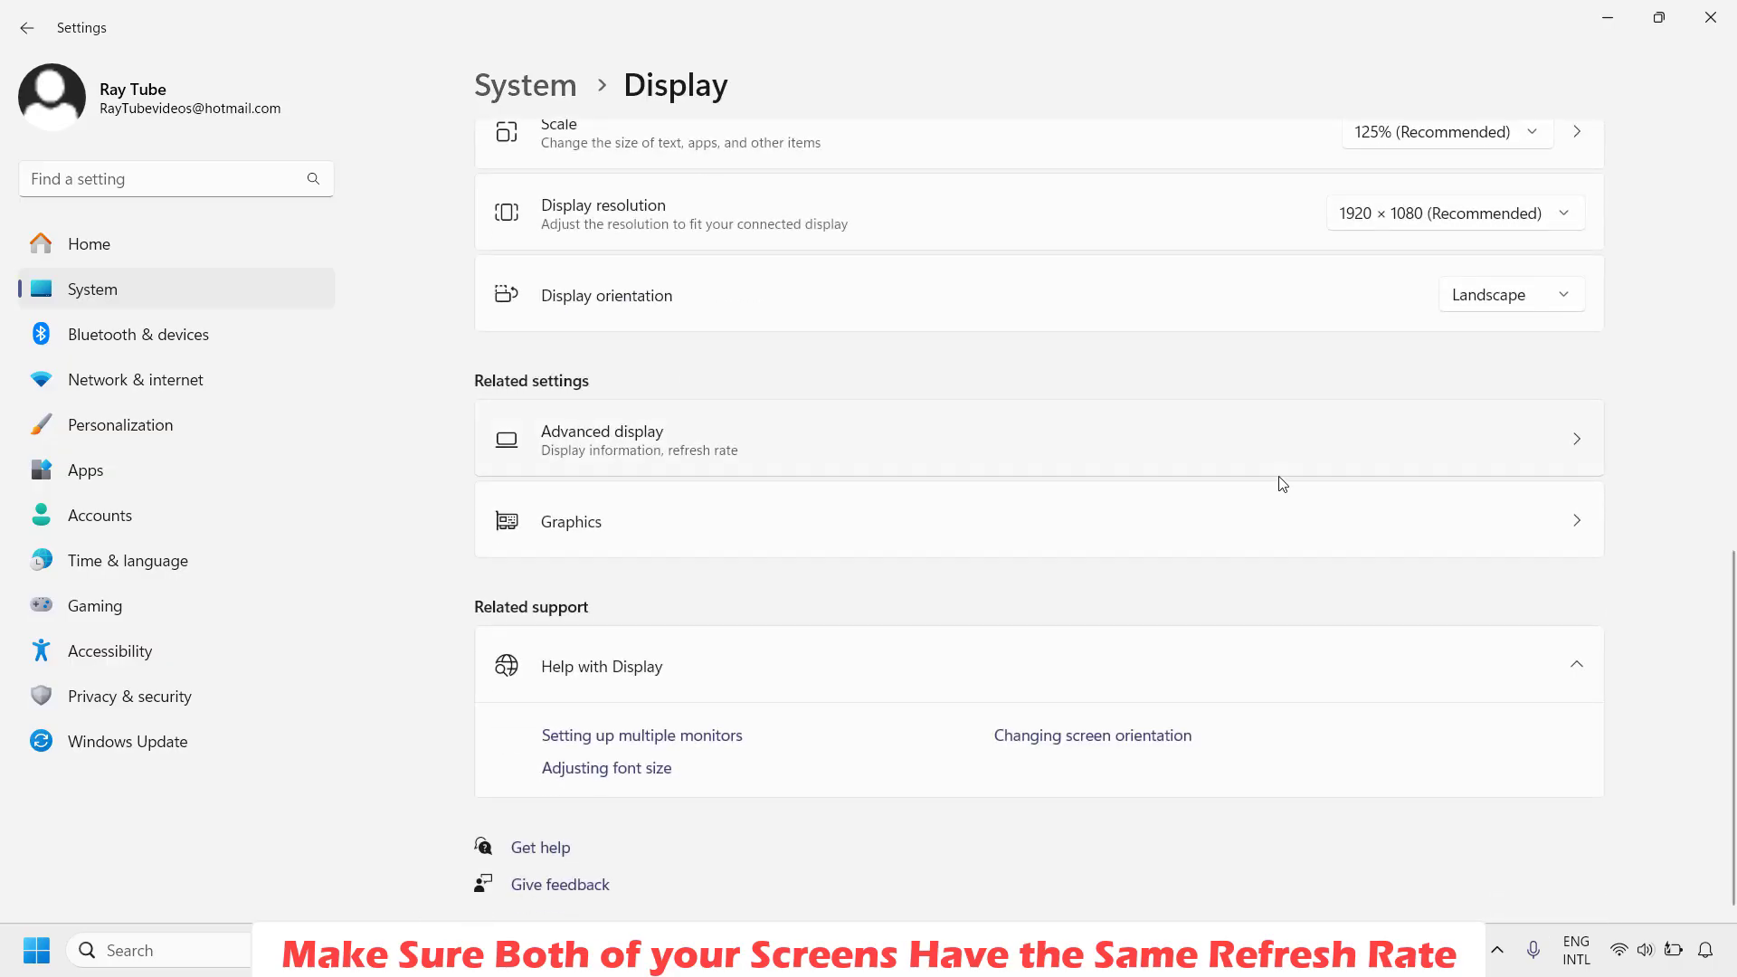
click(631, 443)
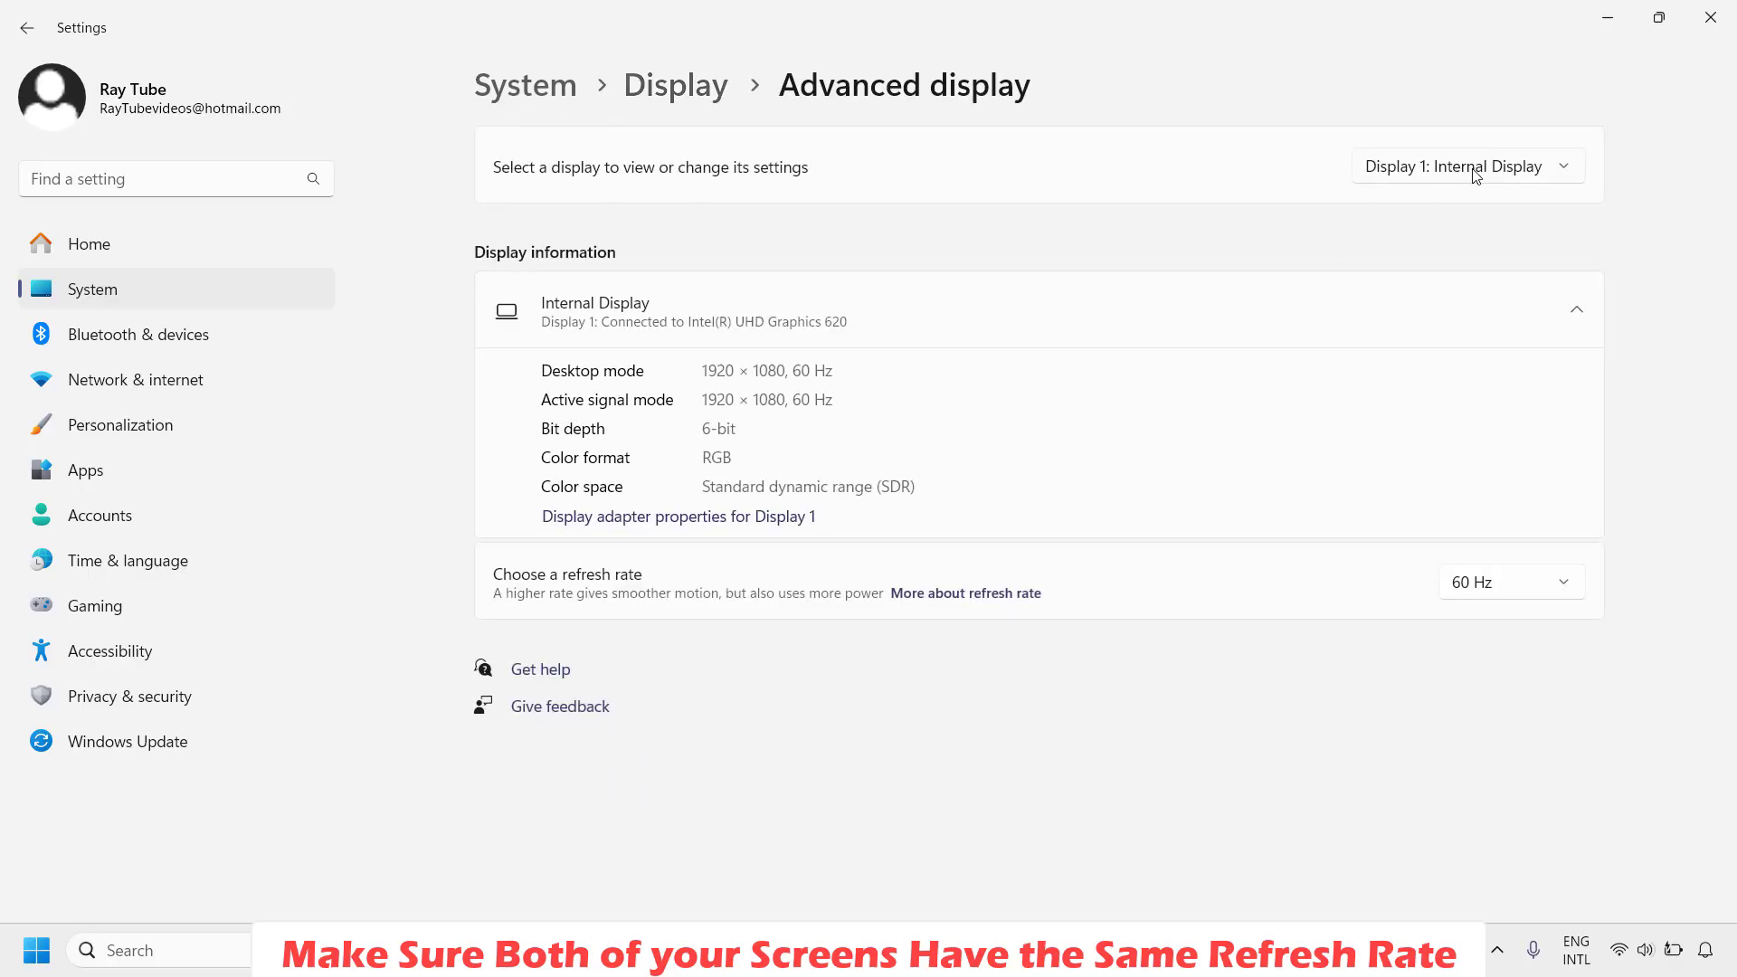
Step: Examine the refresh rate choices for Display 1: Internal Display without changing the selection
click(1477, 175)
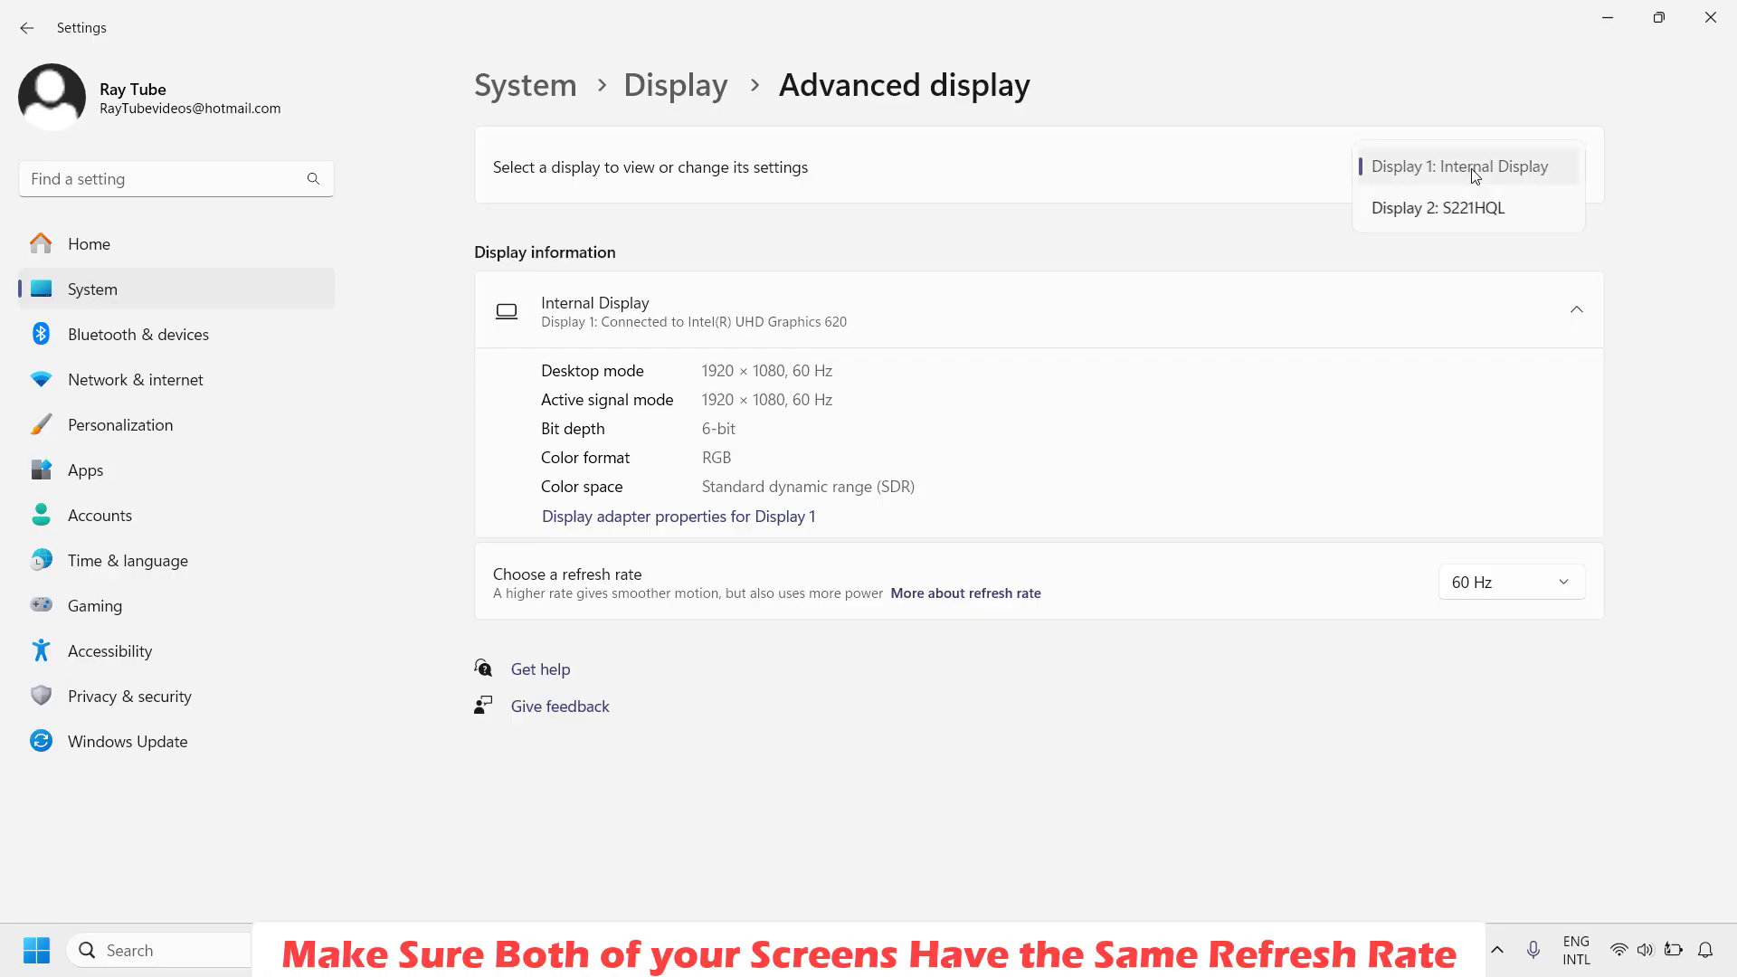
click(1473, 174)
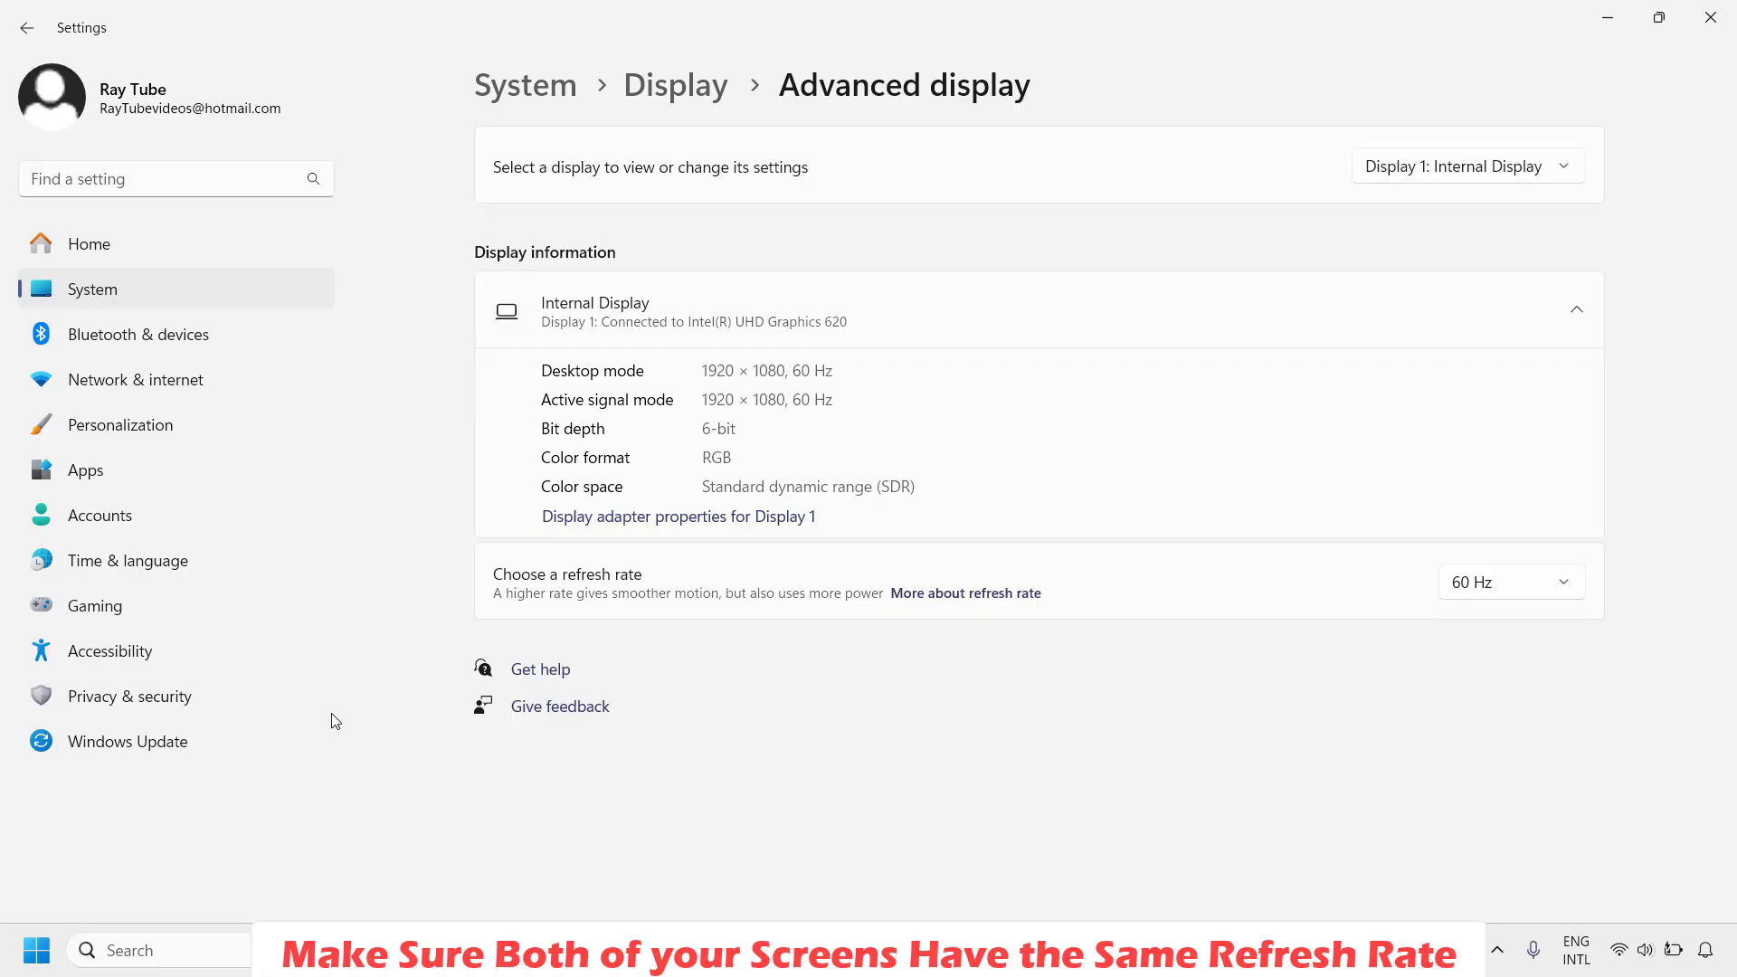
click(1562, 594)
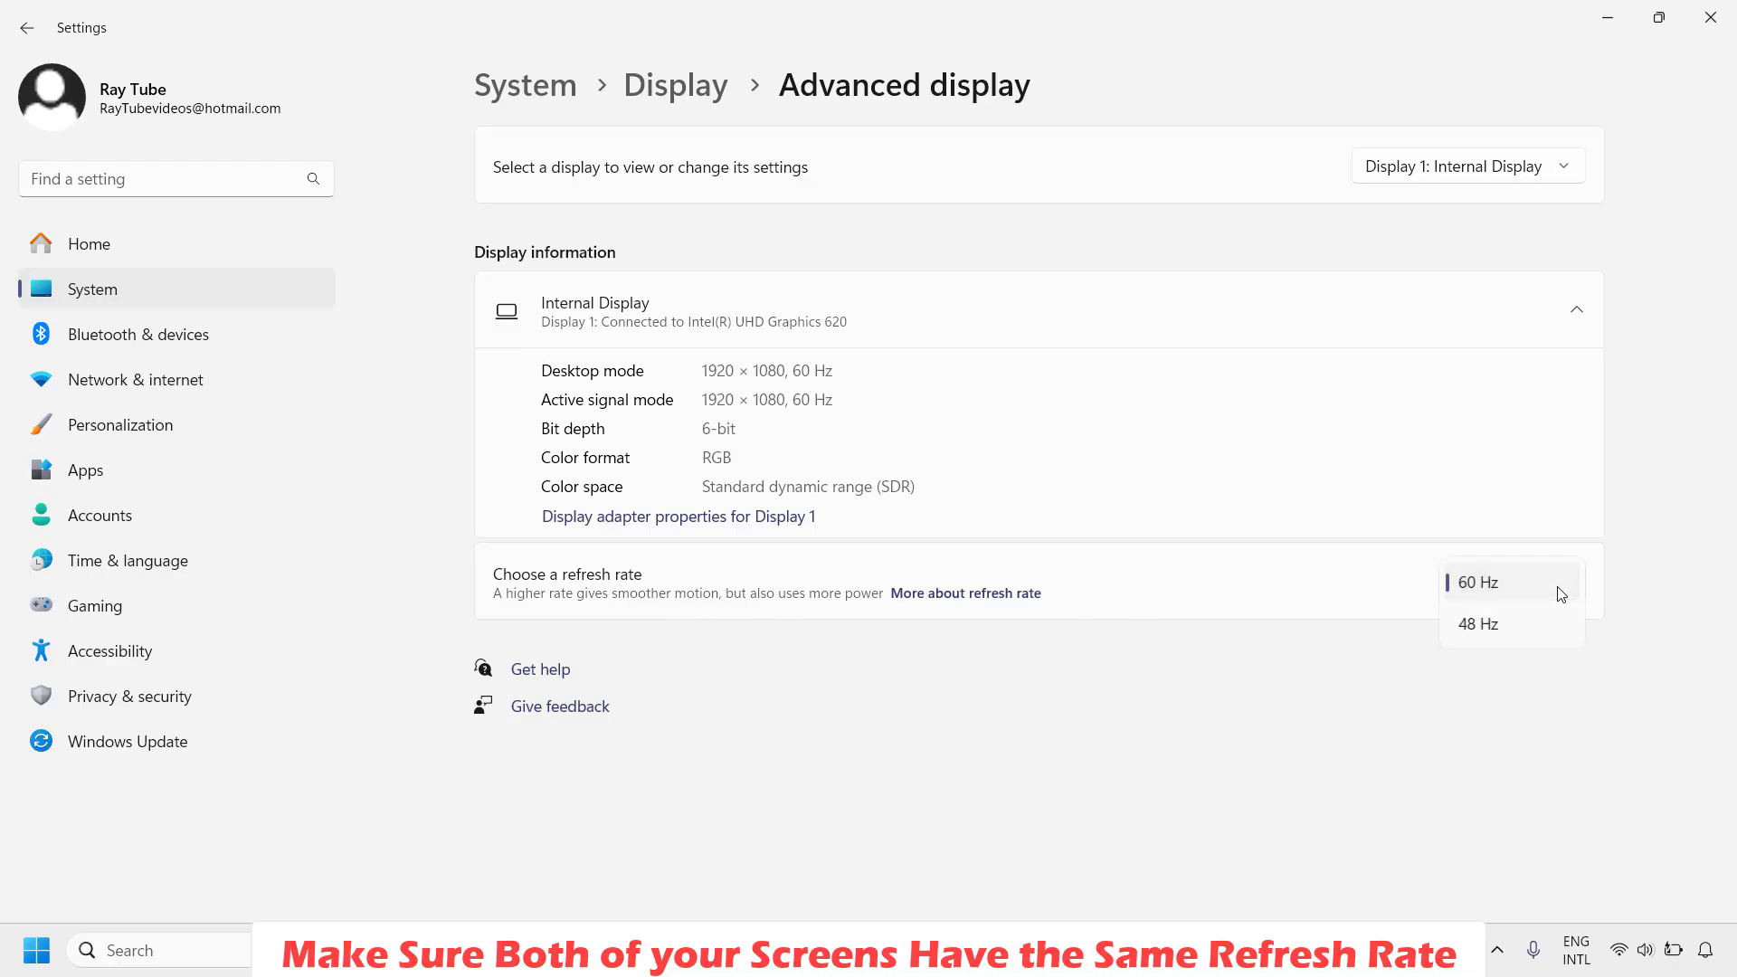
click(1244, 574)
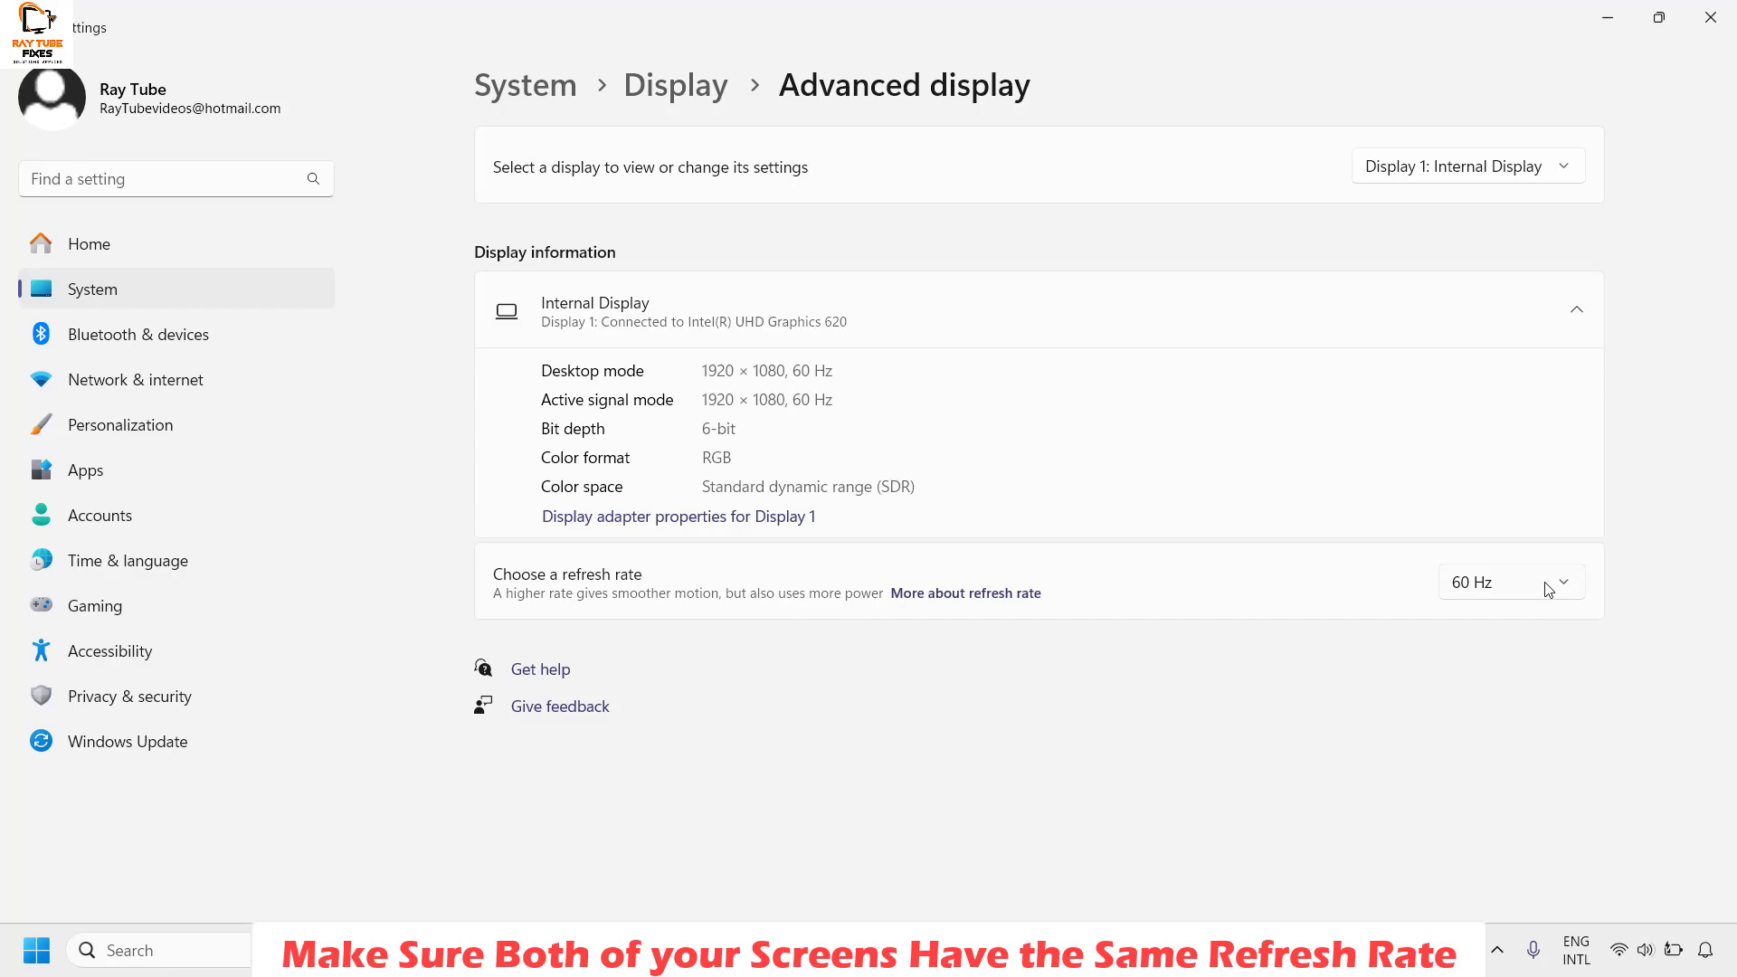
Step: Switch to Display 2: S221HQL to compare its refresh rate, and close Settings
click(1460, 172)
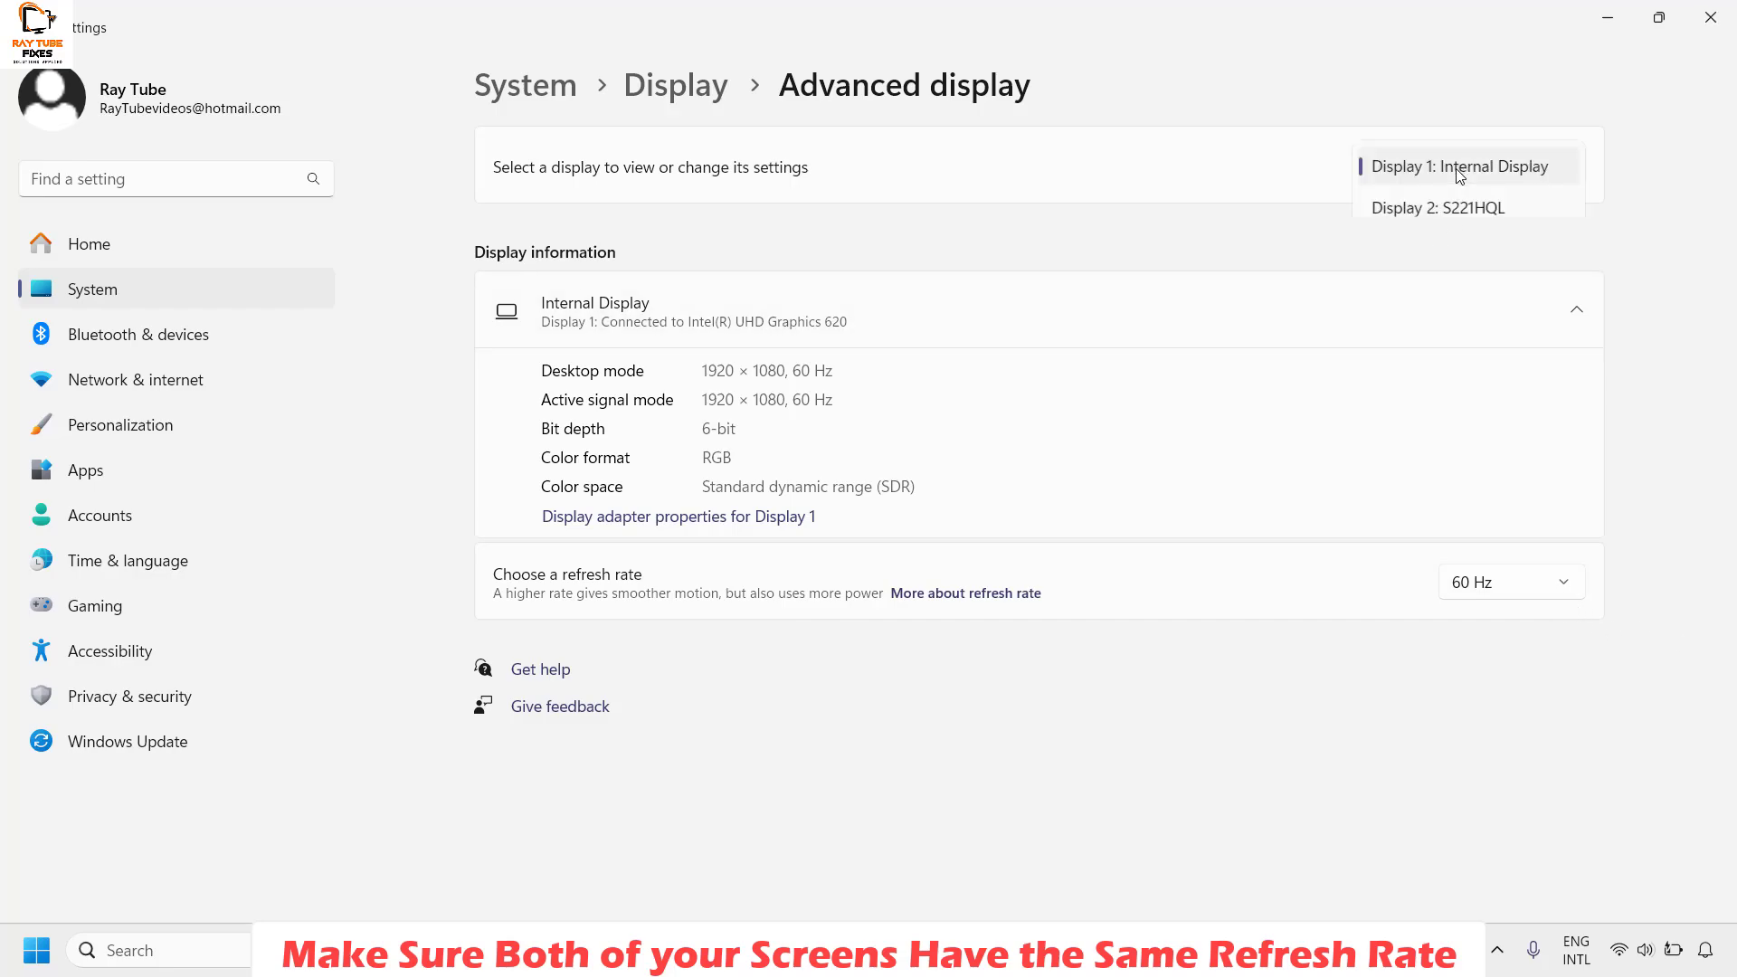
click(1459, 217)
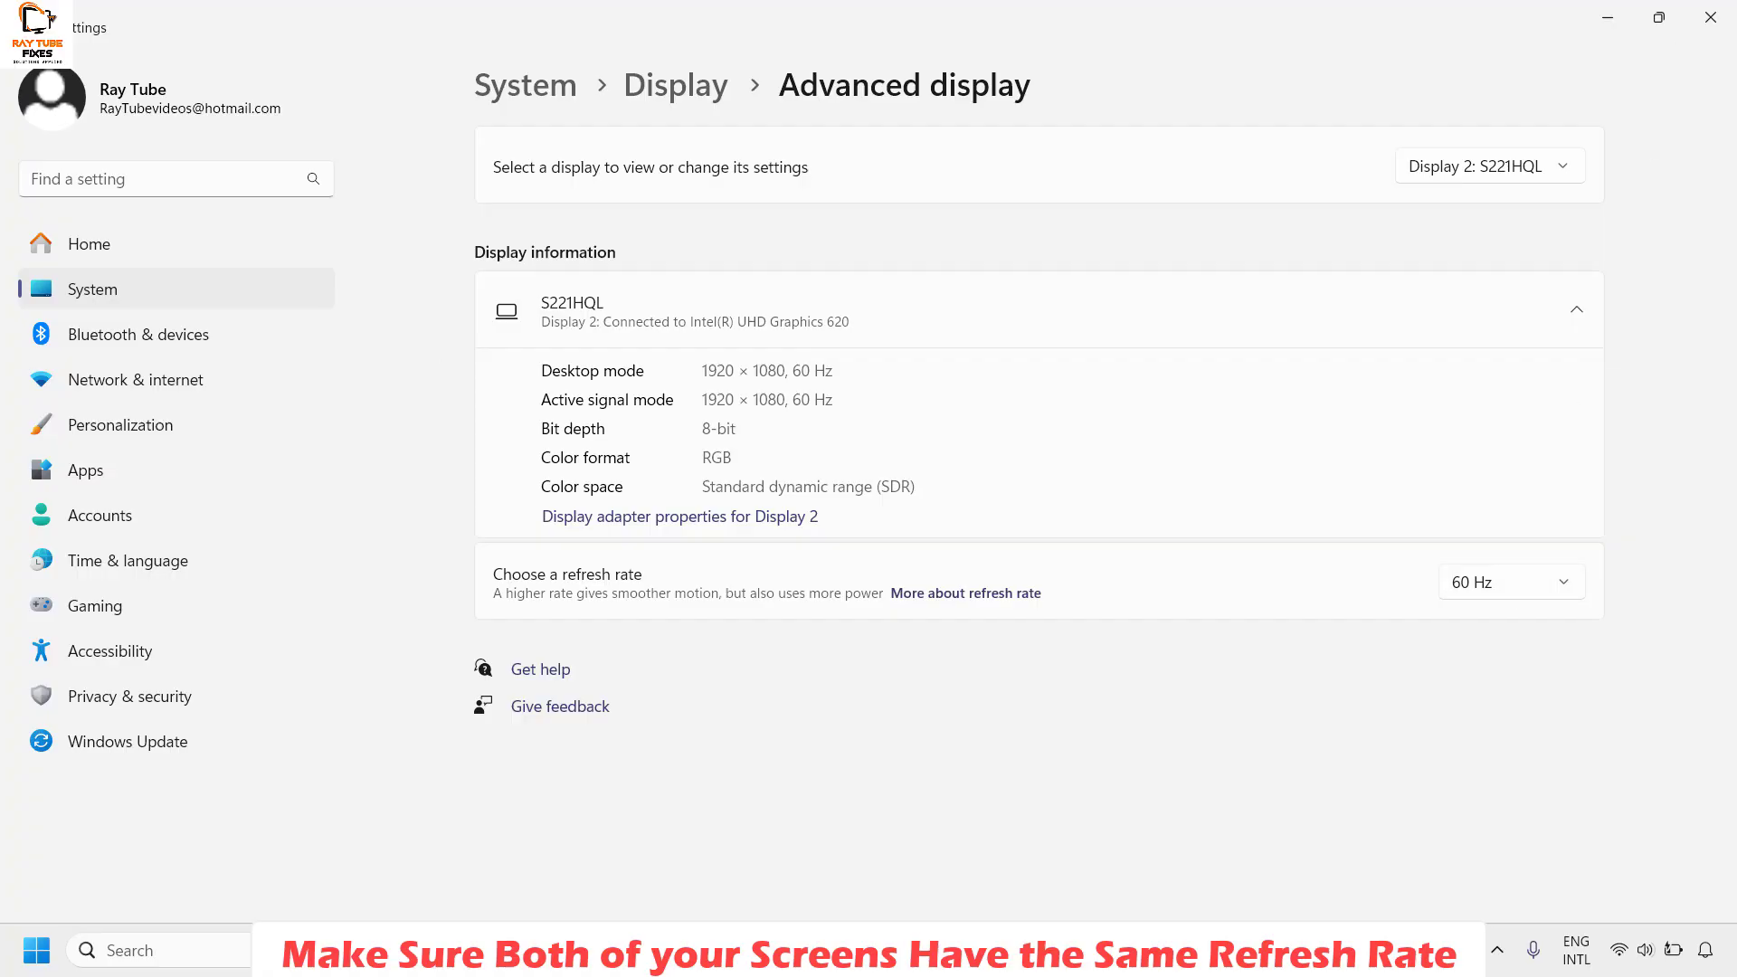
click(1709, 34)
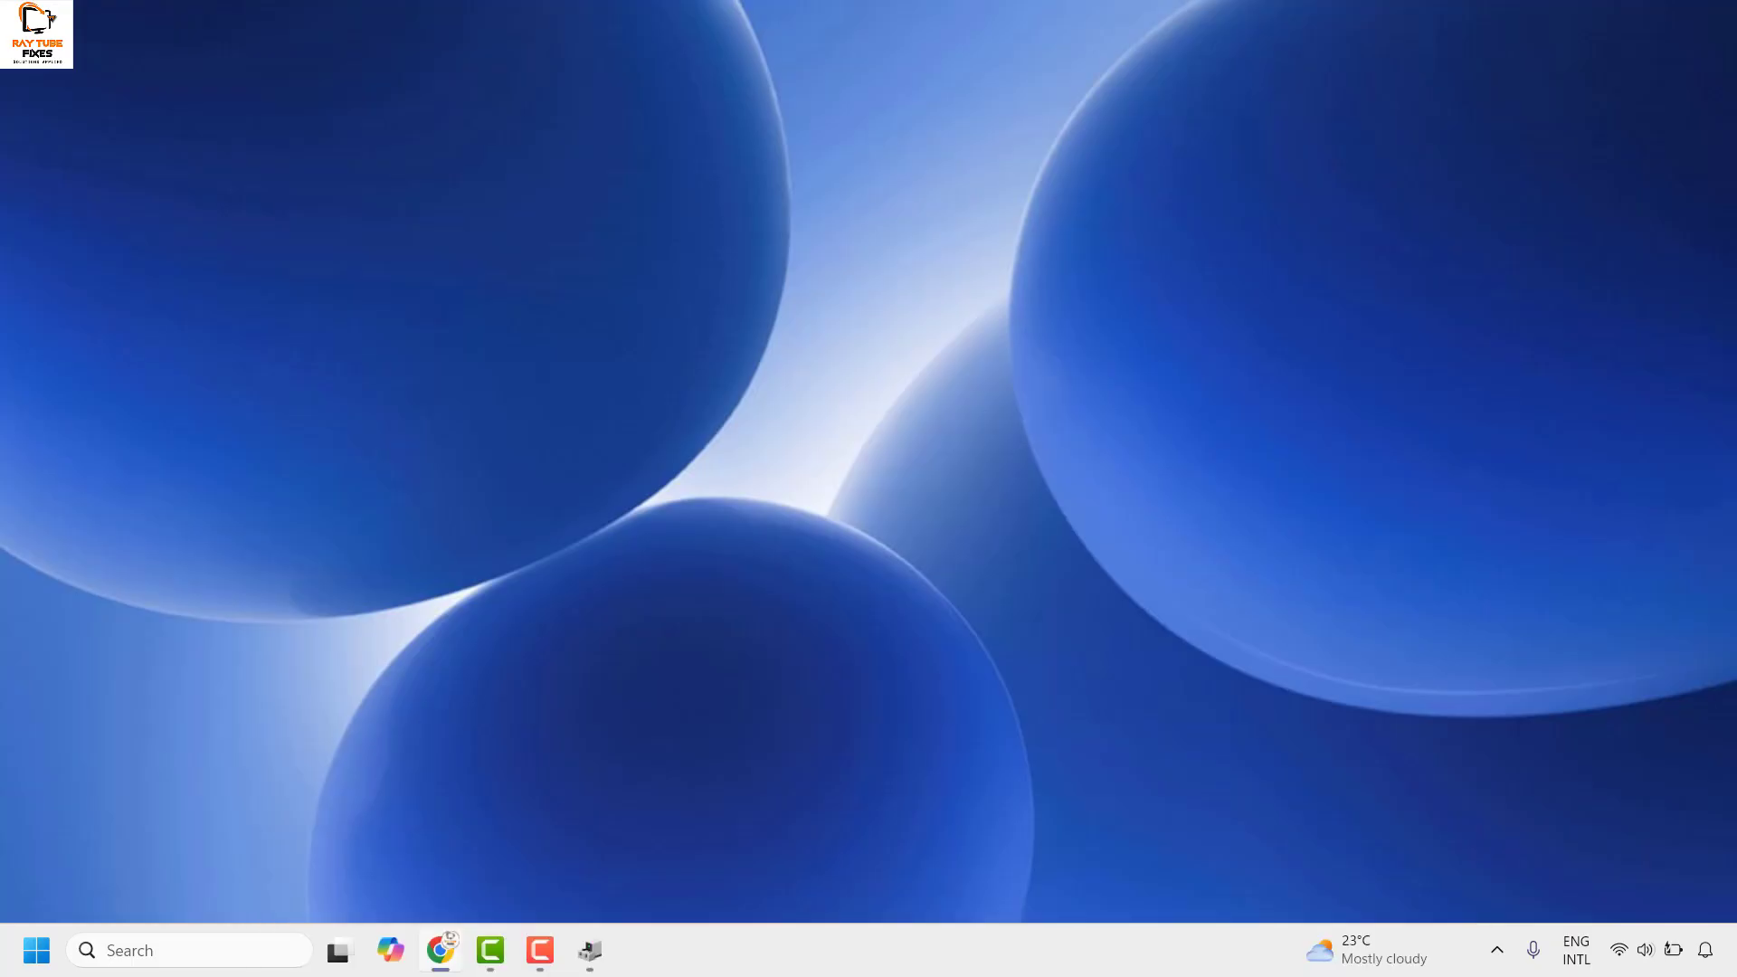
Step: Open Device Manager and select Intel(R) UHD Graphics 620 under Display adapters
right_click(37, 950)
click(126, 453)
drag(552, 74, 1109, 109)
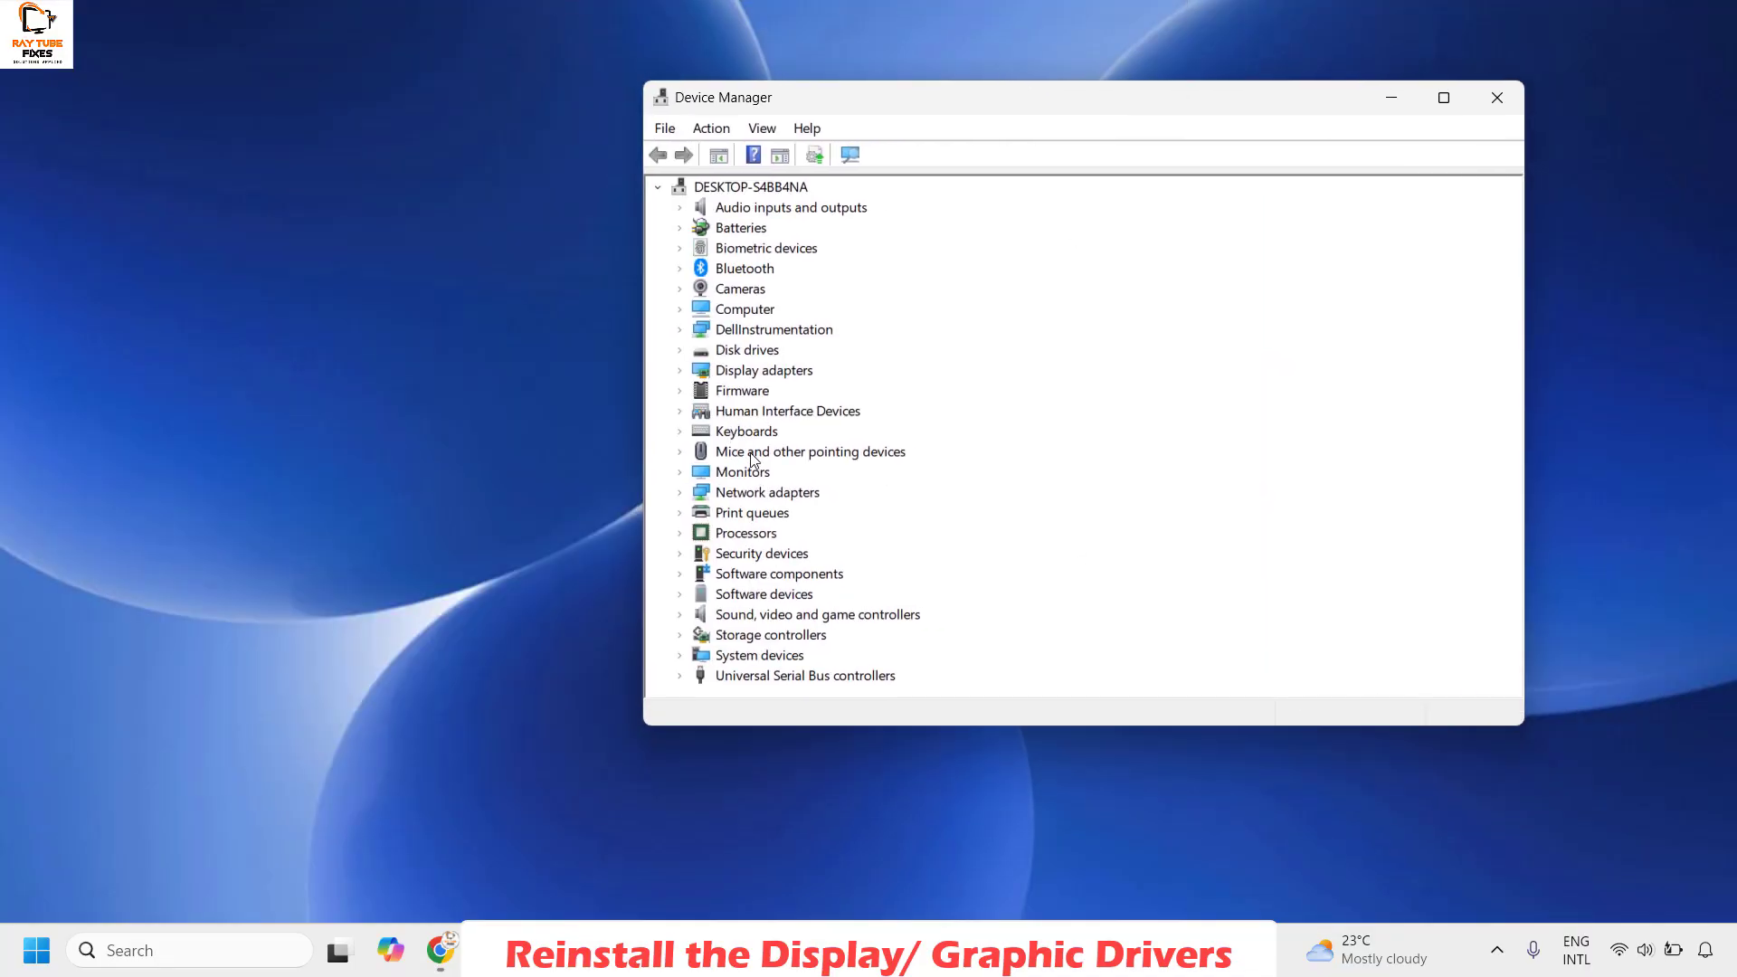
click(681, 371)
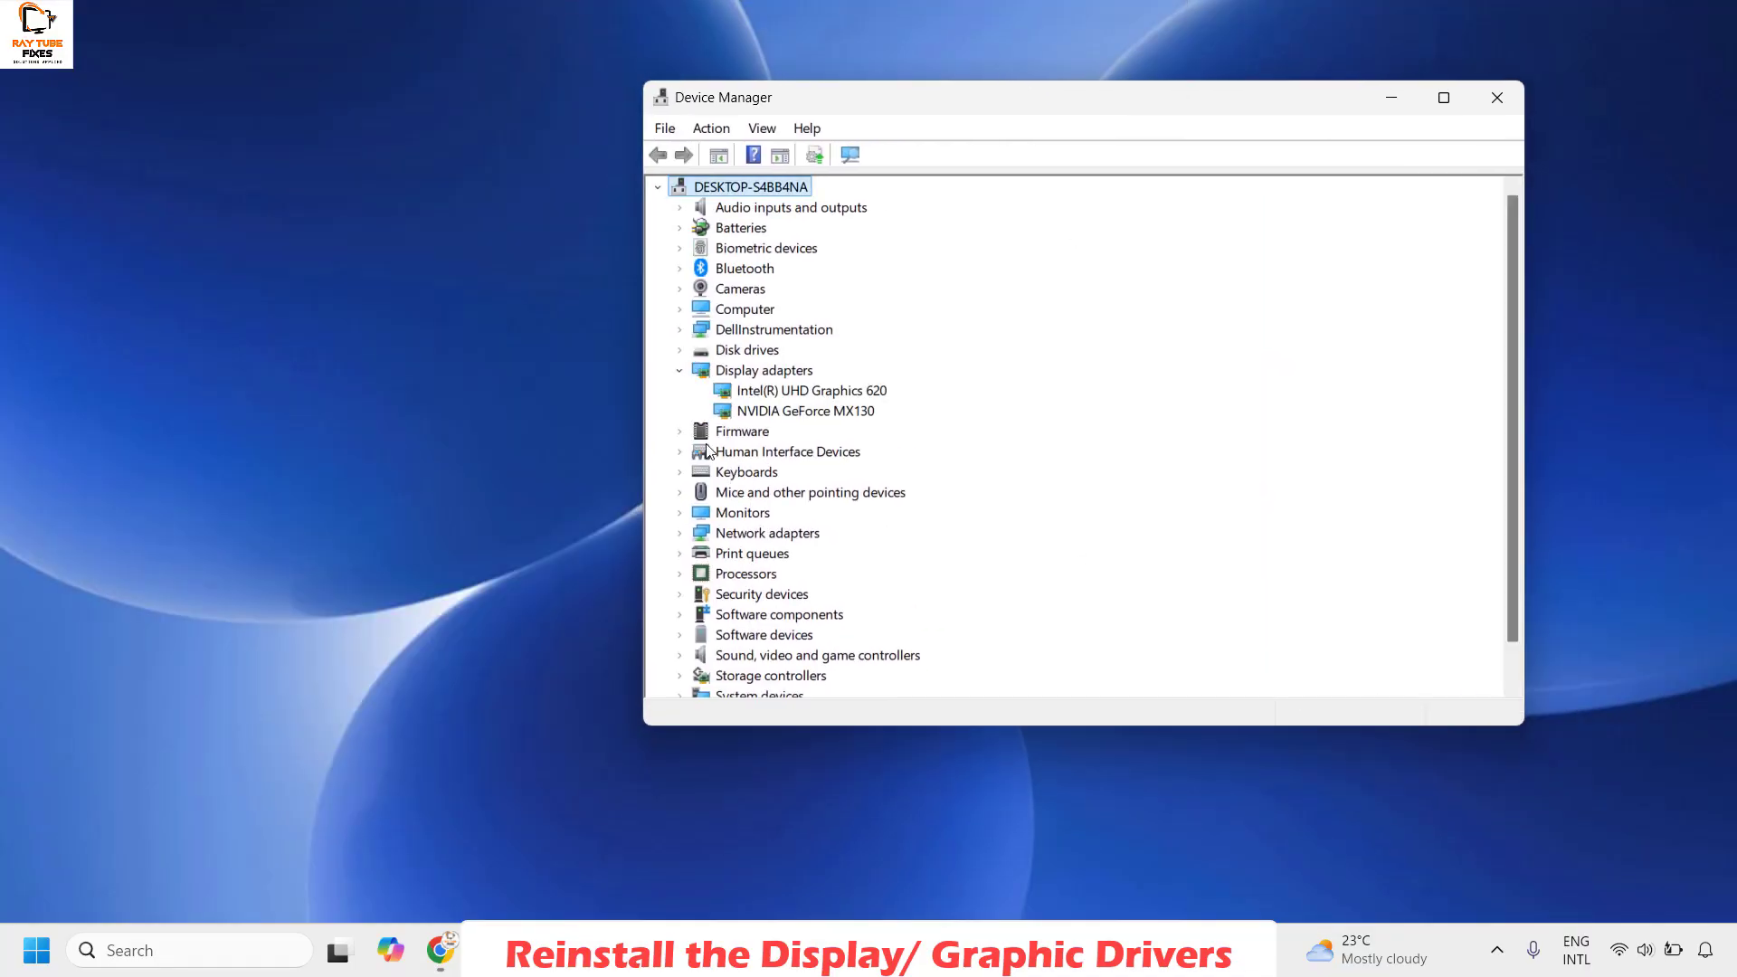
right_click(797, 390)
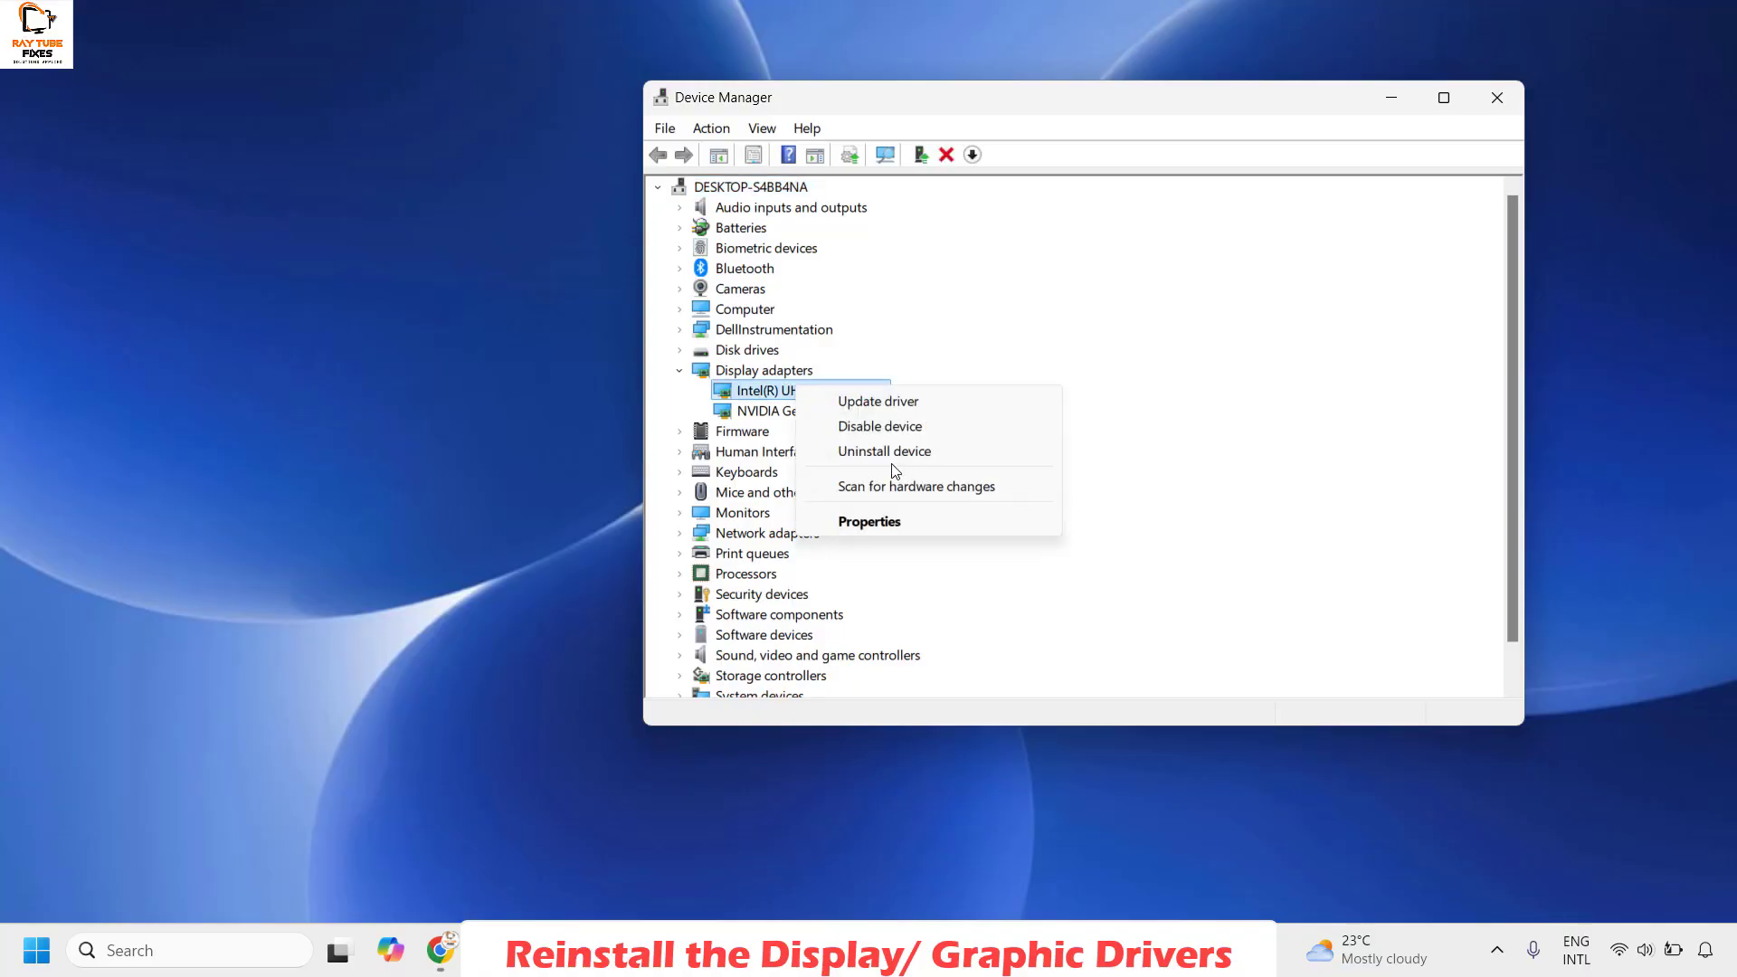
key(Escape)
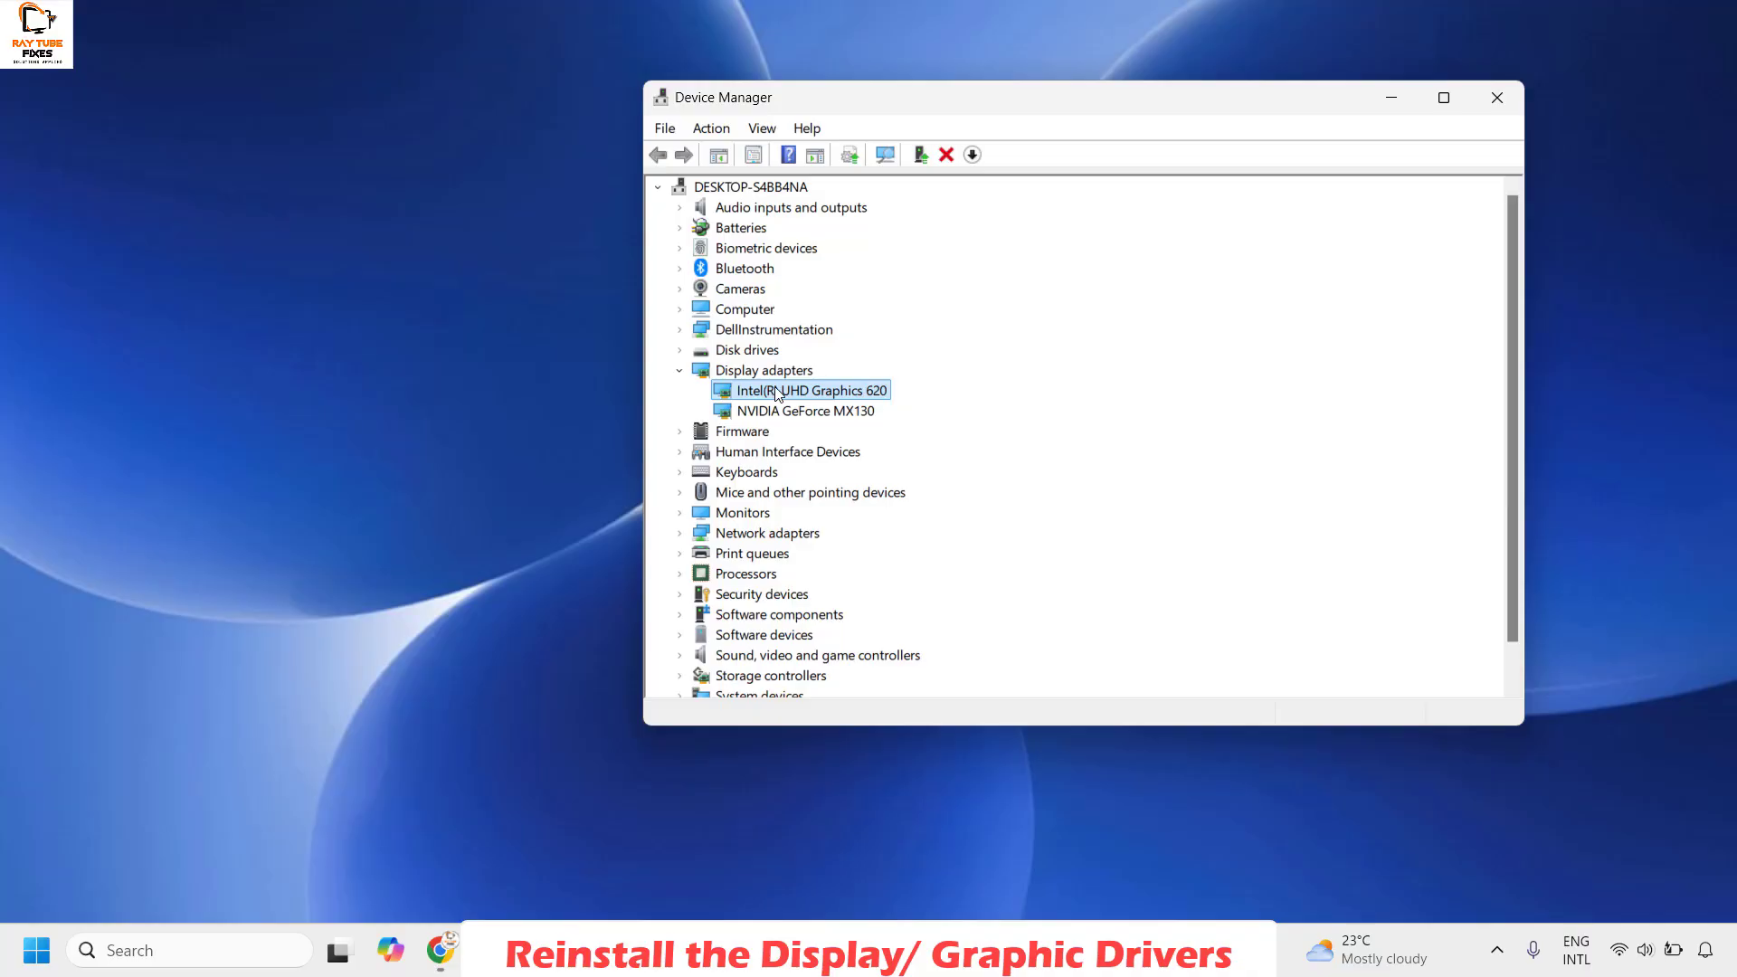
Step: Scan for hardware changes and close Device Manager
click(715, 129)
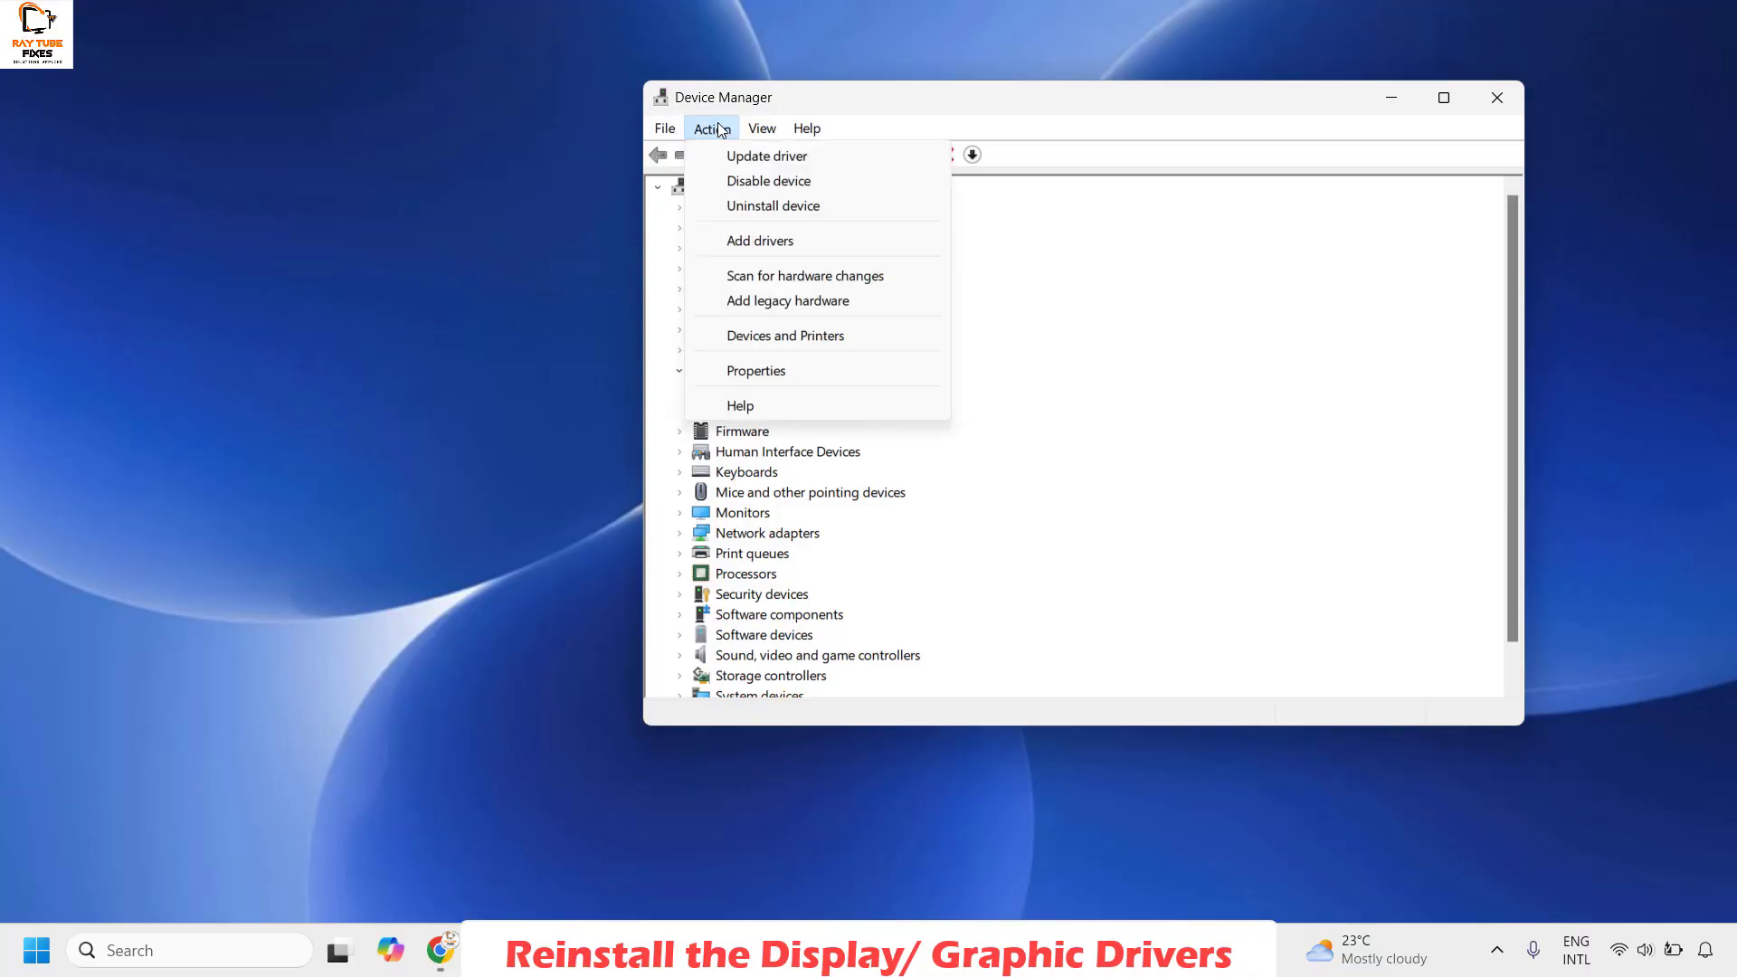
click(831, 277)
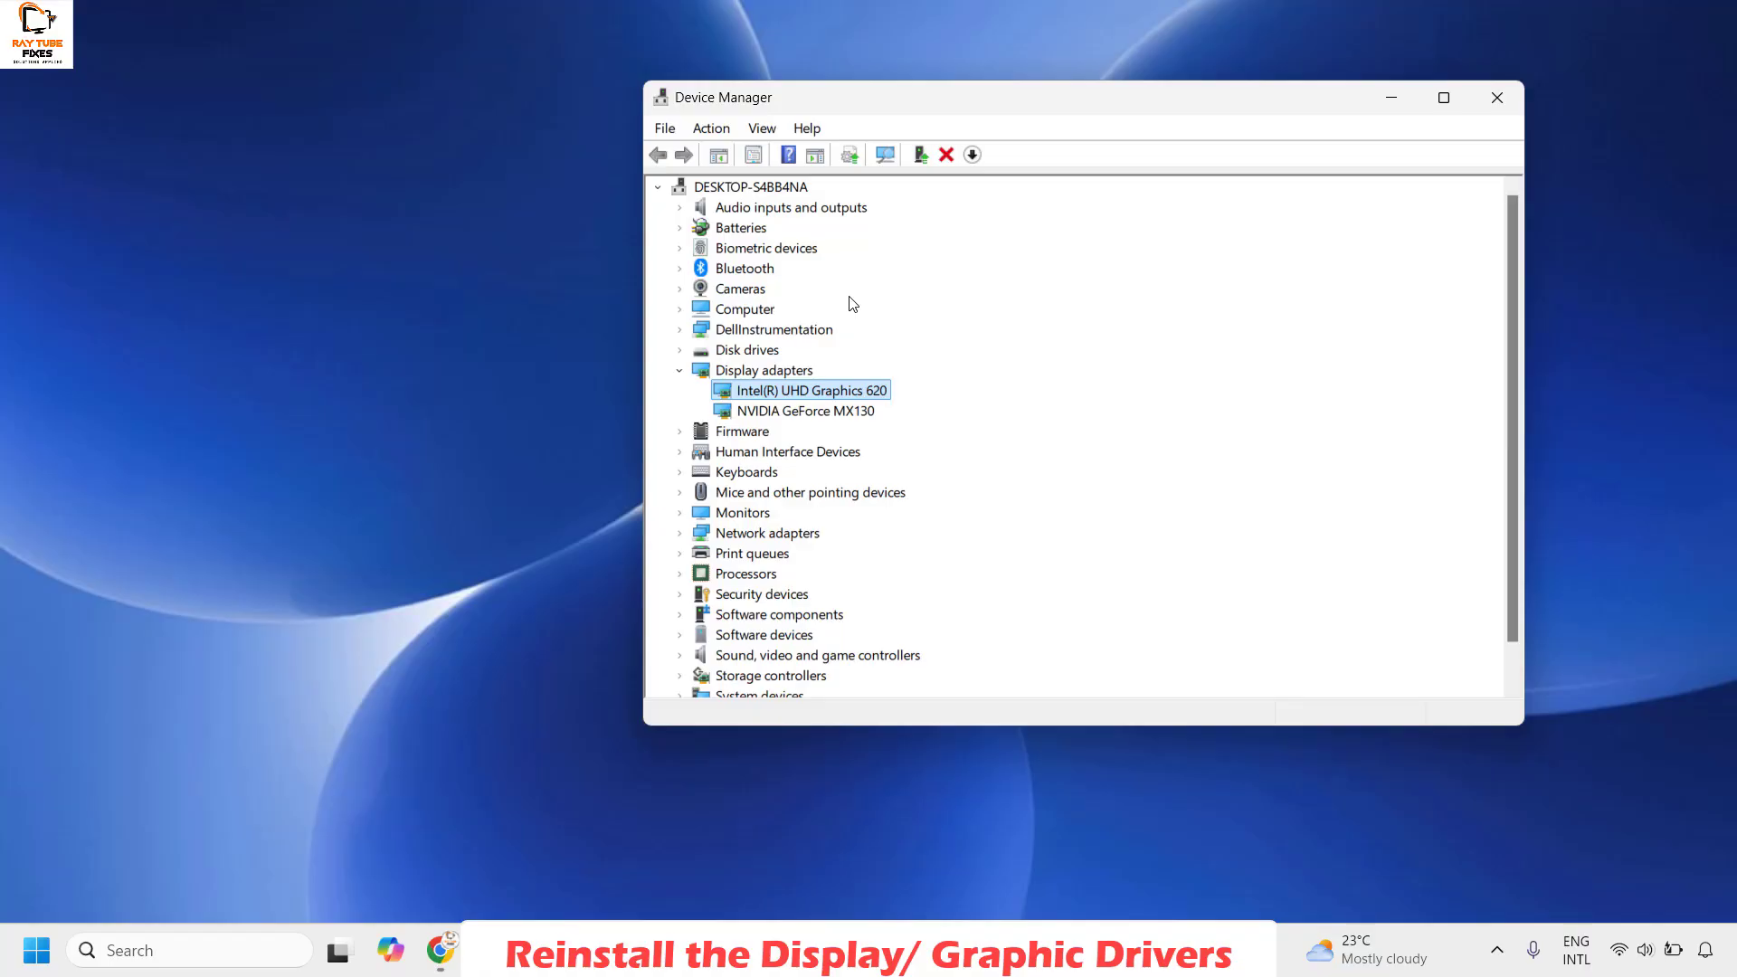
click(1497, 97)
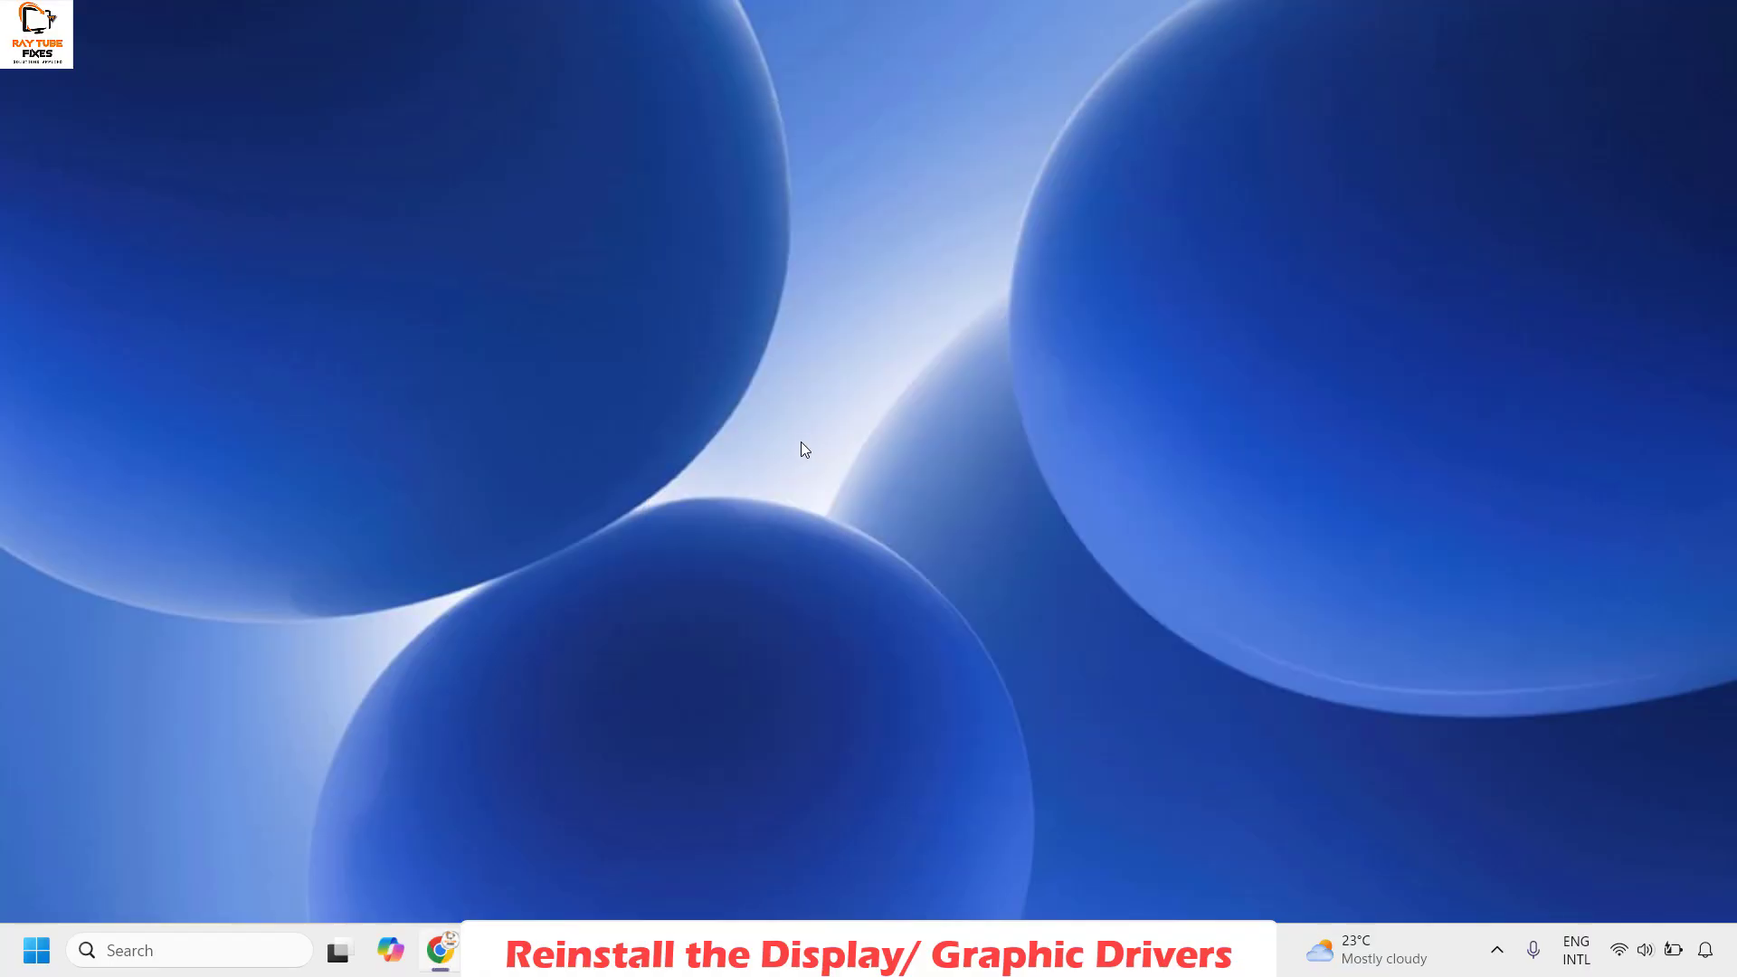